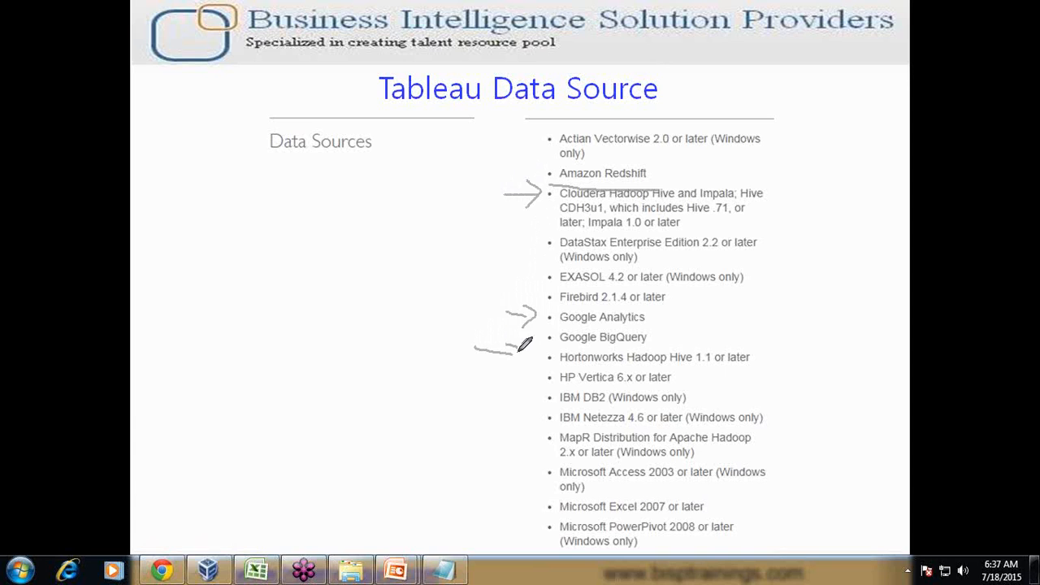
Mark the slide with pen brackets at IBM DB2/Netezza and the whole list and an arrow at Access, then bring up Tableau
drag(538, 387, 546, 418)
mouse_move(494, 462)
mouse_down()
mouse_move(532, 463)
mouse_move(513, 486)
mouse_move(537, 511)
mouse_up()
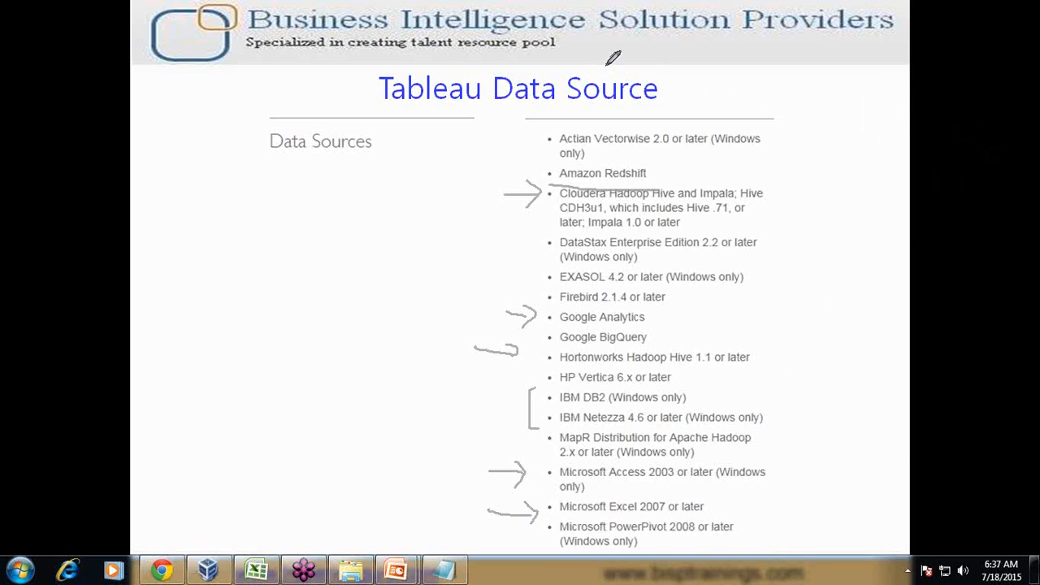
drag(514, 101, 514, 553)
mouse_move(828, 541)
mouse_down()
mouse_move(840, 160)
mouse_move(650, 91)
mouse_move(524, 97)
mouse_up()
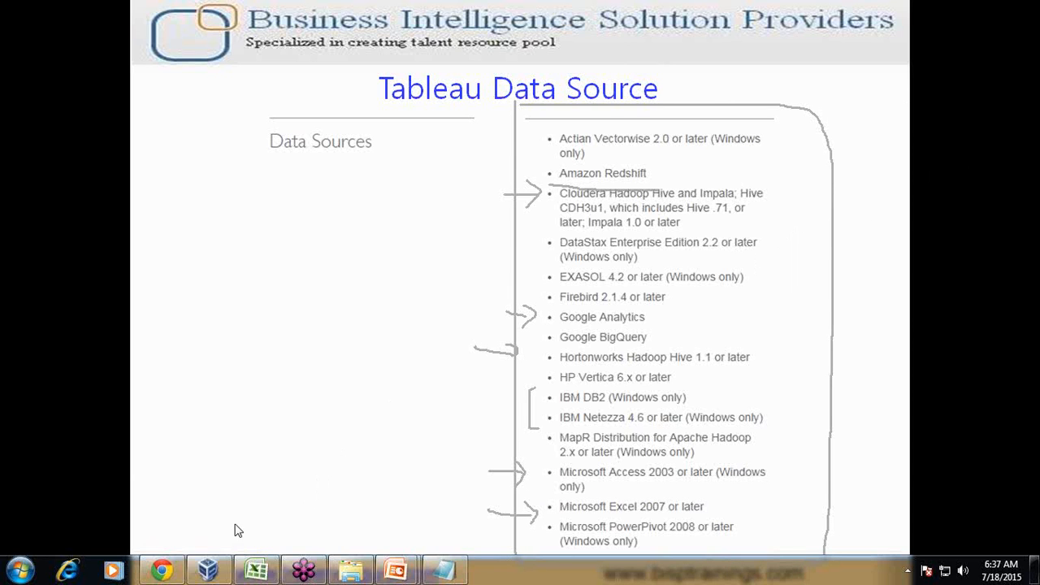
click(208, 571)
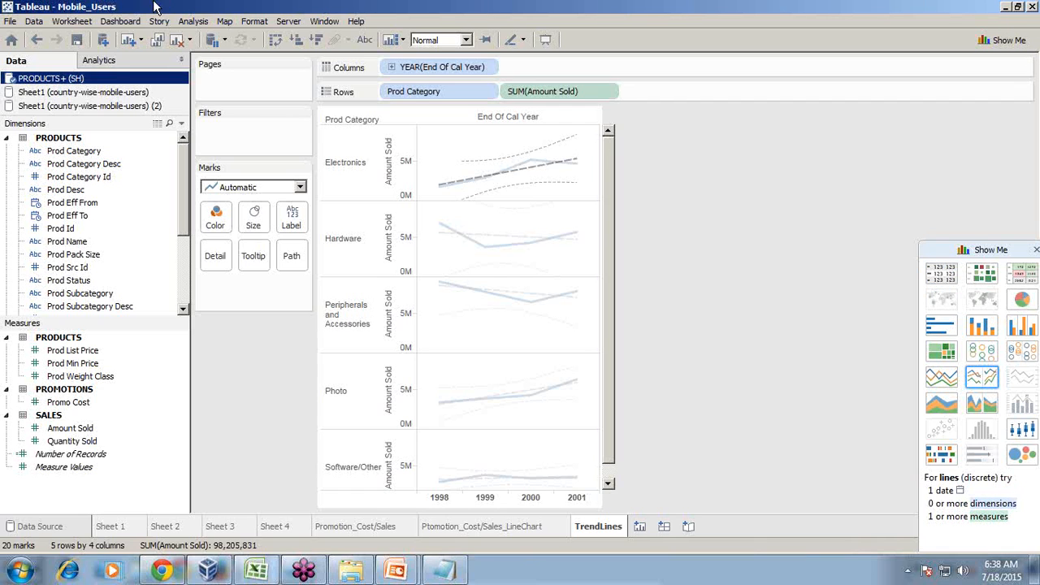
Close the Mobile_Users workbook and bring the Notepad notes forward
click(11, 21)
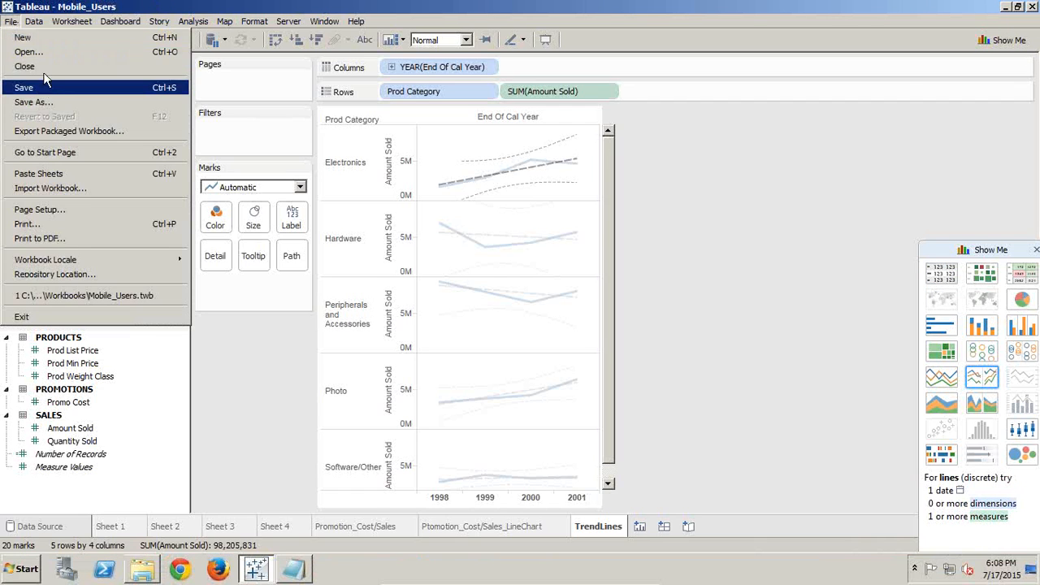
click(37, 67)
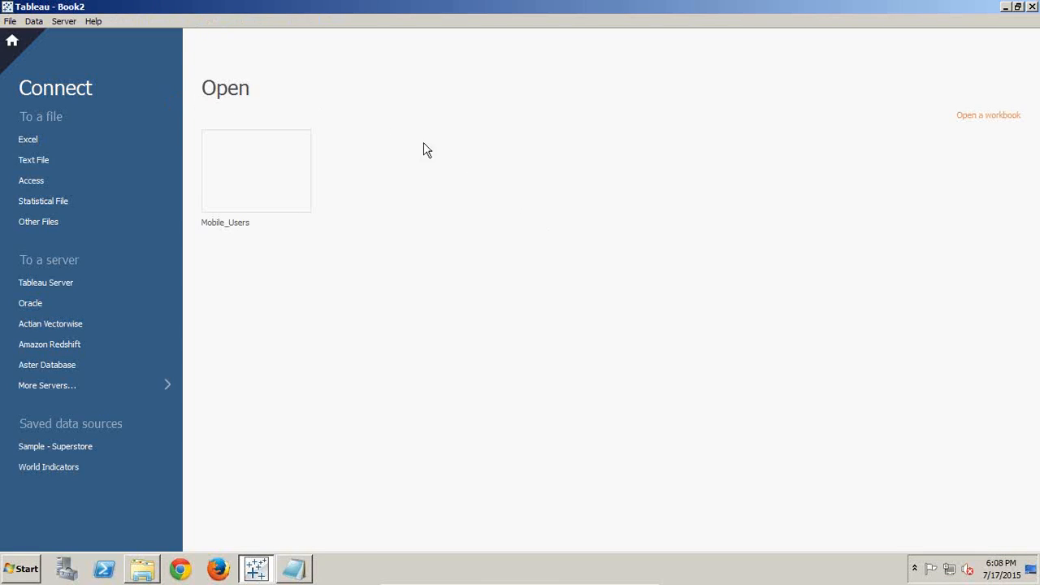
click(294, 569)
drag(408, 387, 624, 185)
Add Semistructure notes (Excel, World Mobile User) and a Structure column with Oracle, then close Tableau
click(634, 317)
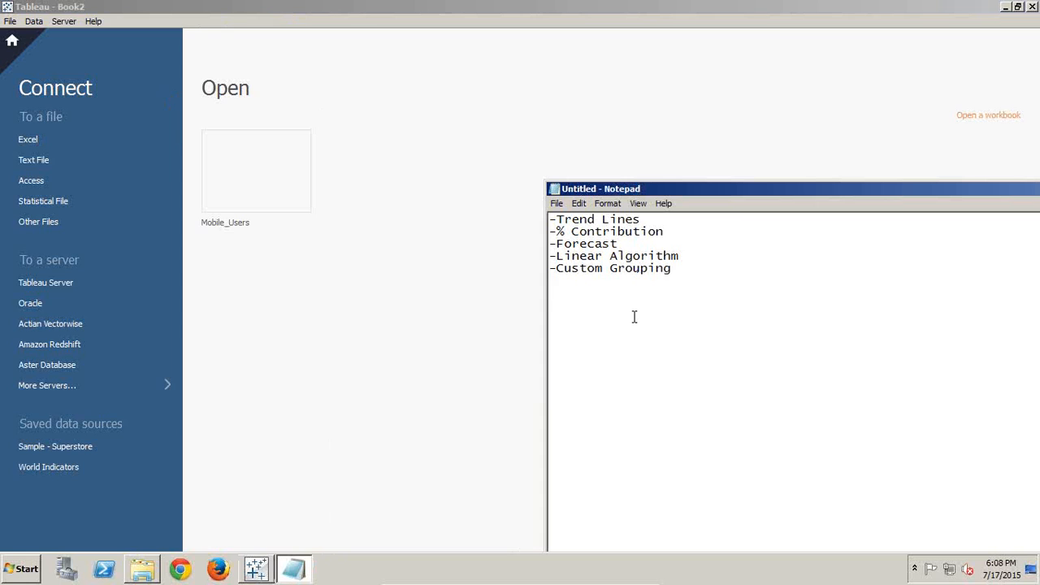
text(Sems)
text(structure)
text(Excel)
text(World Mo)
text(bile )
text(User)
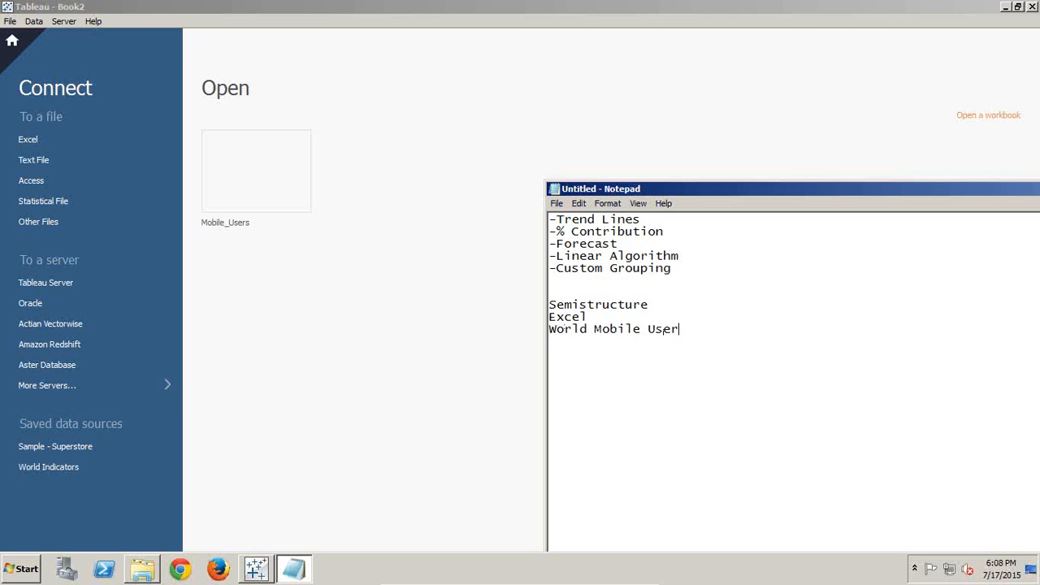
key(End)
text(Structure)
key(Tab)
text(Oracle)
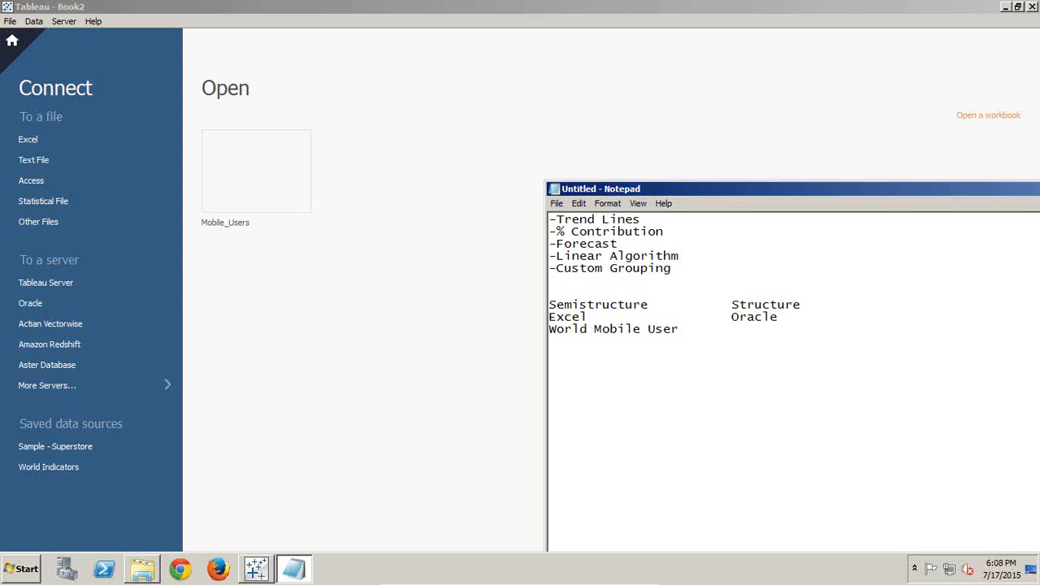
click(359, 8)
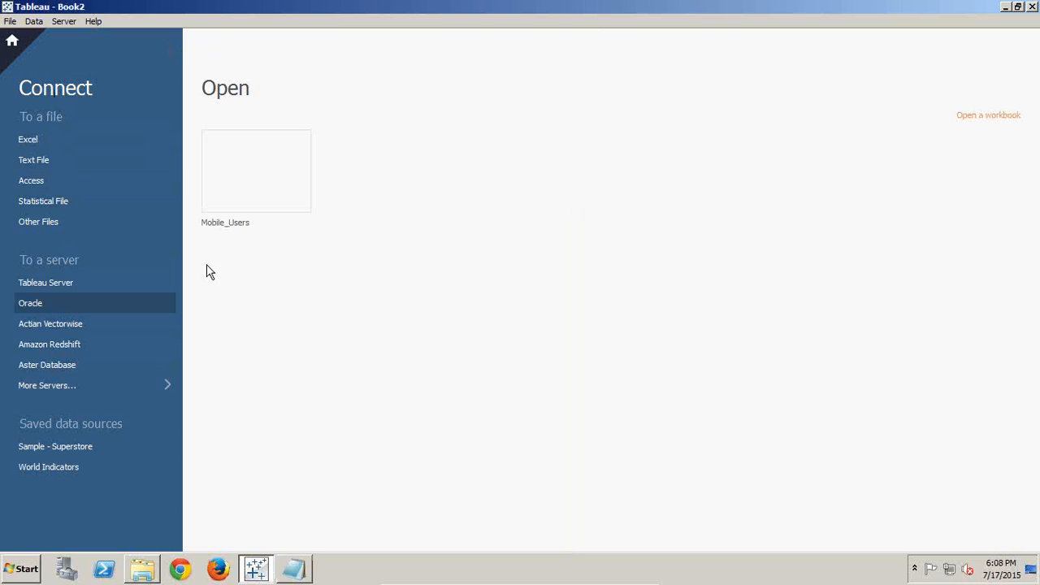
click(1032, 6)
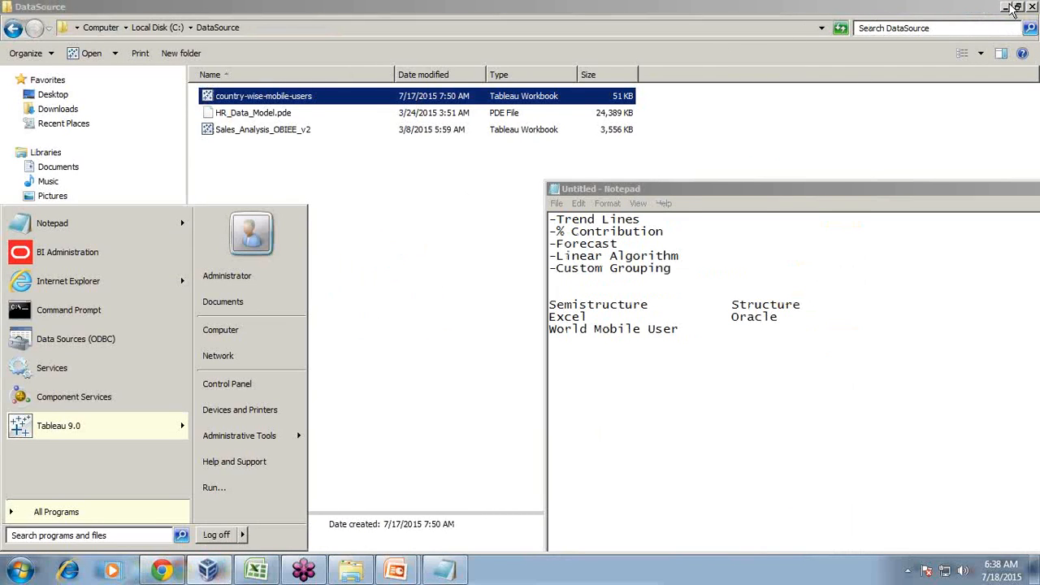
Relaunch Tableau 9.0 from the desktop and continue the trial
click(1009, 6)
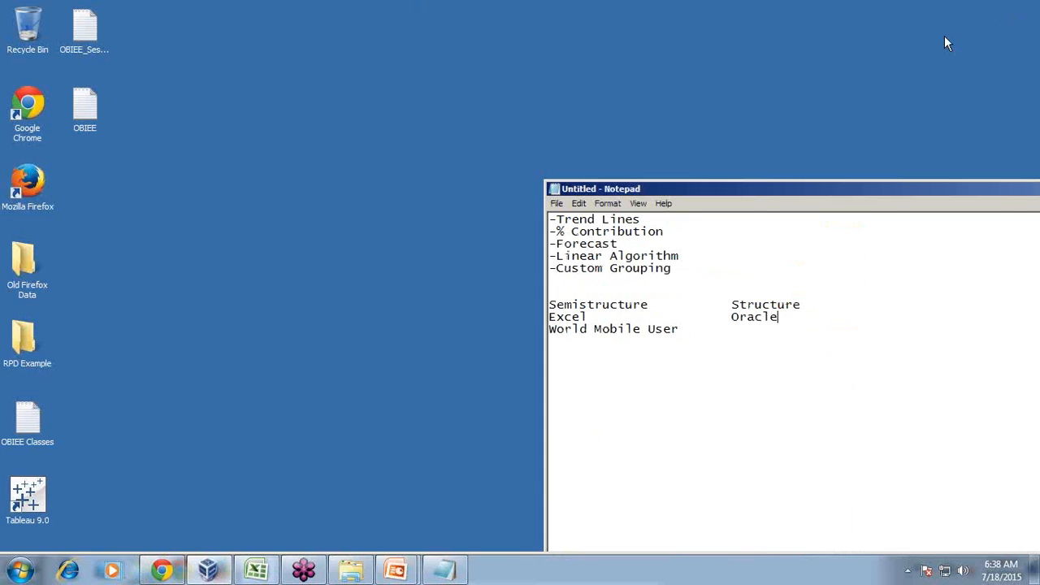
click(49, 482)
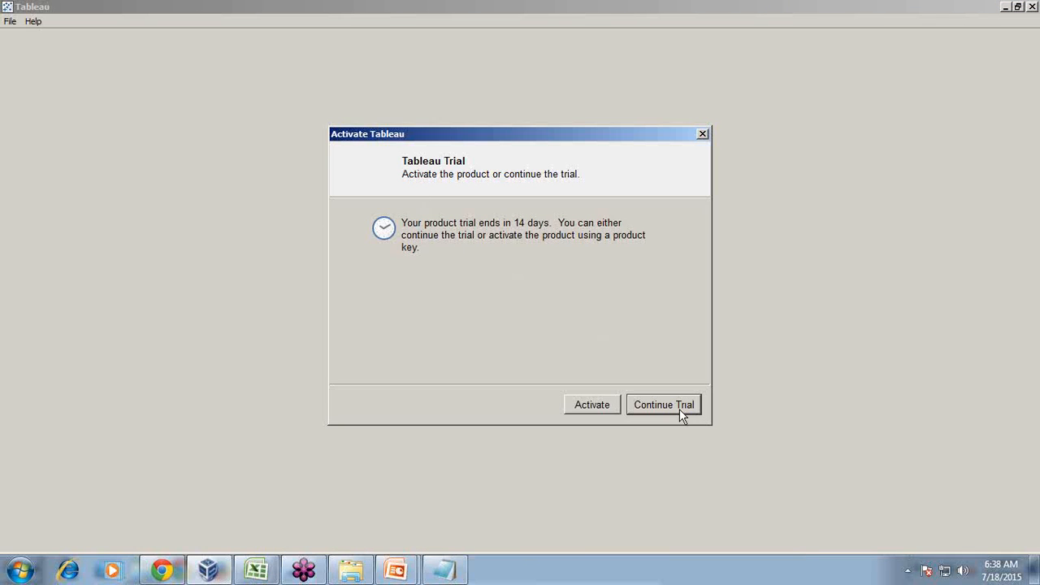
click(679, 409)
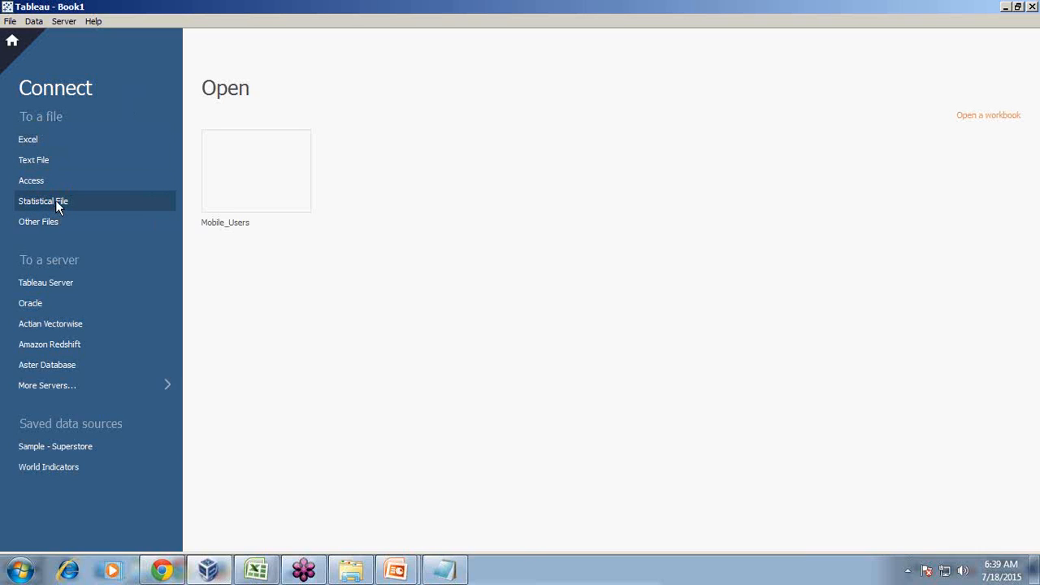
Connect to country-wise-mobile-users.xlsx from the DataSource folder as an Excel data source
click(166, 388)
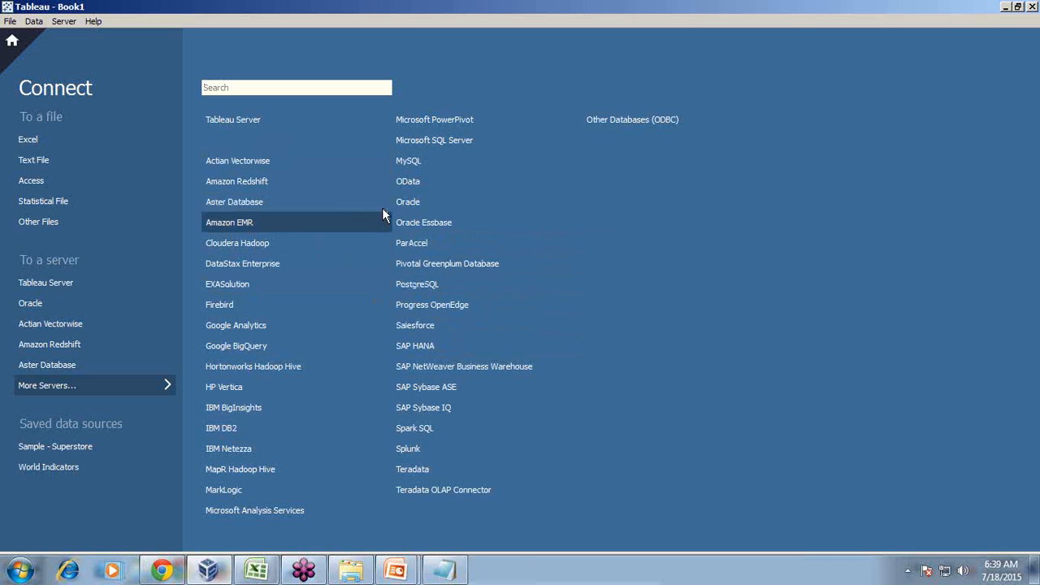
click(35, 135)
click(221, 122)
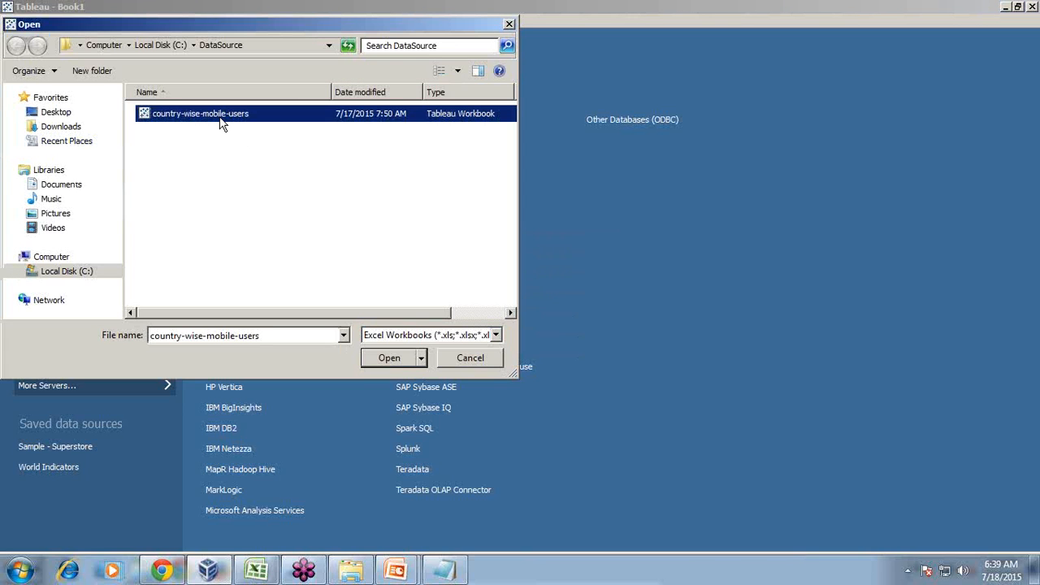
click(390, 361)
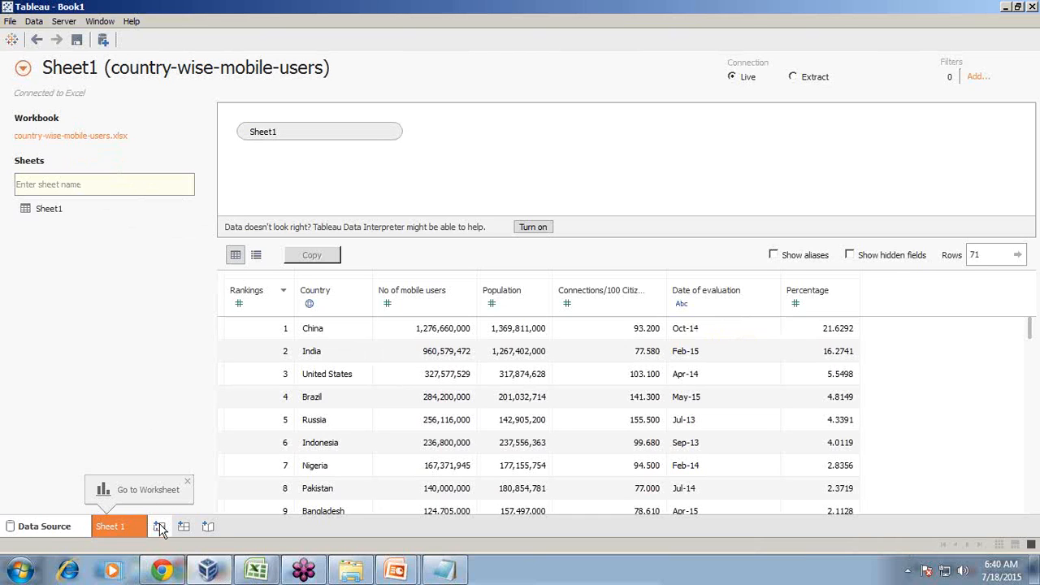
Add an Oracle data source on server localhost, service orcl, port 1521
click(103, 41)
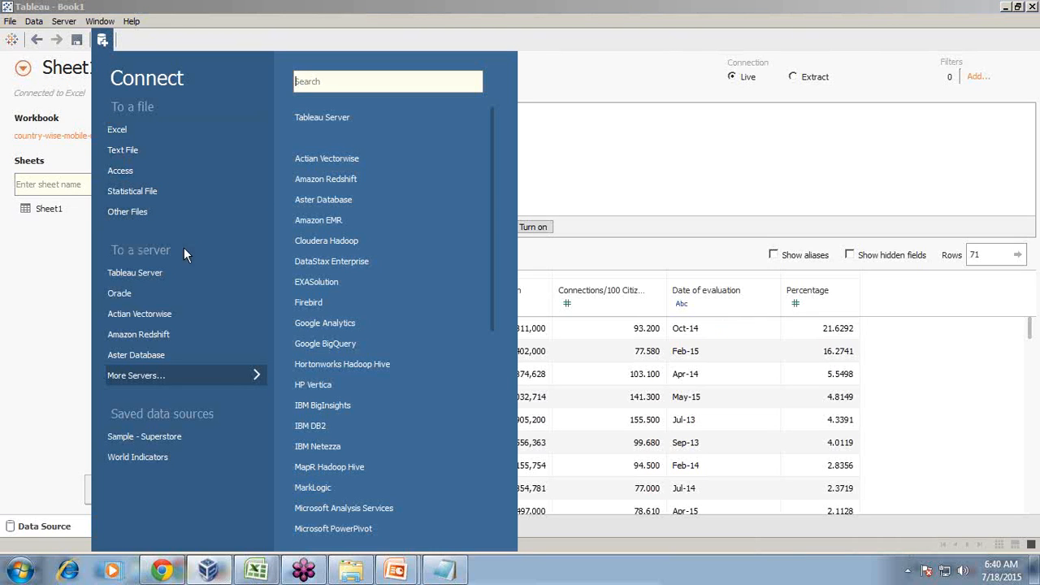
click(126, 293)
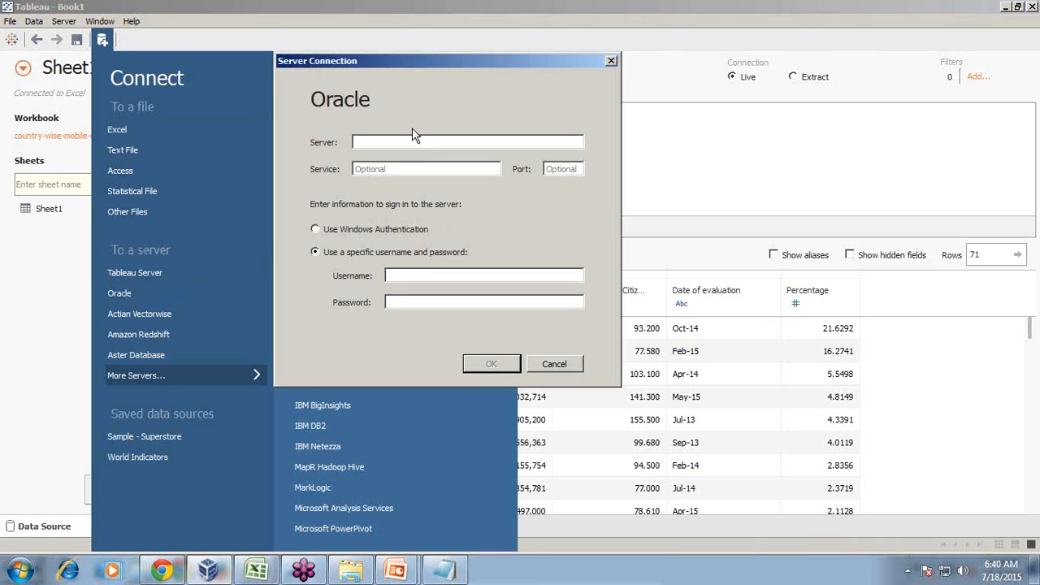
key(Tab)
key(Tab)
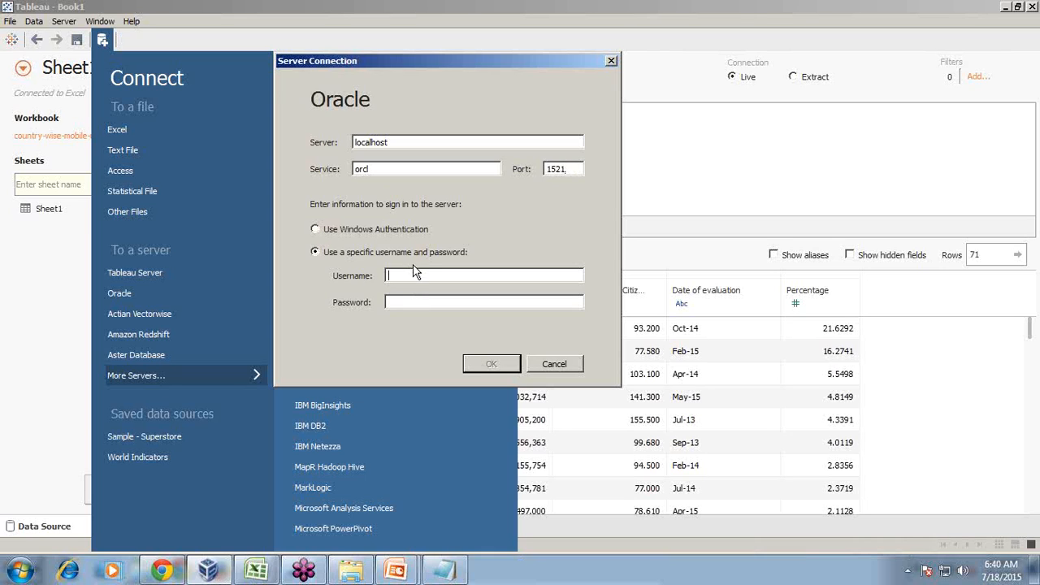
key(Return)
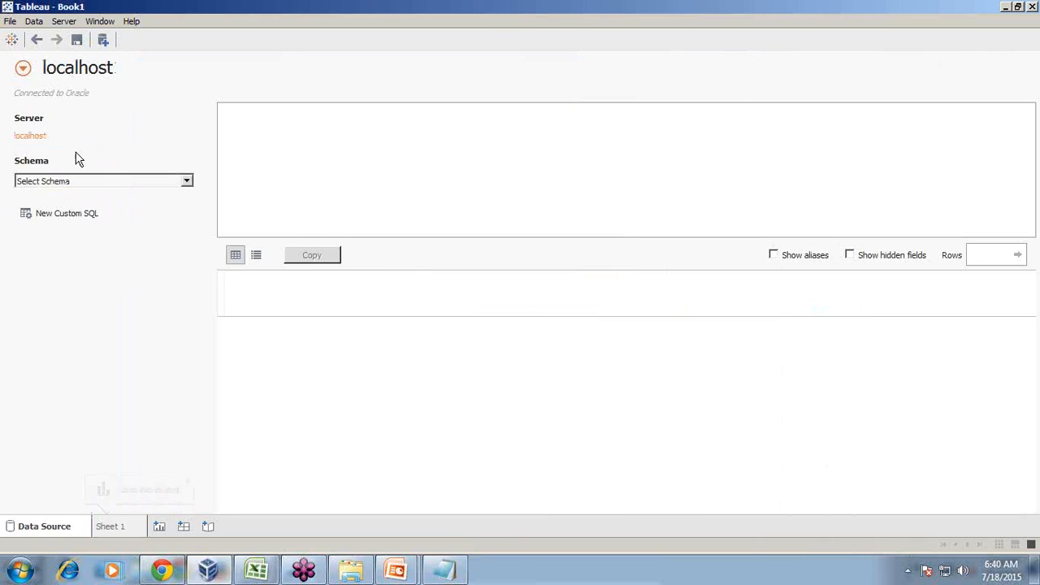
Search the Oracle schemas for names starting with 'sh'
click(187, 181)
text(sh)
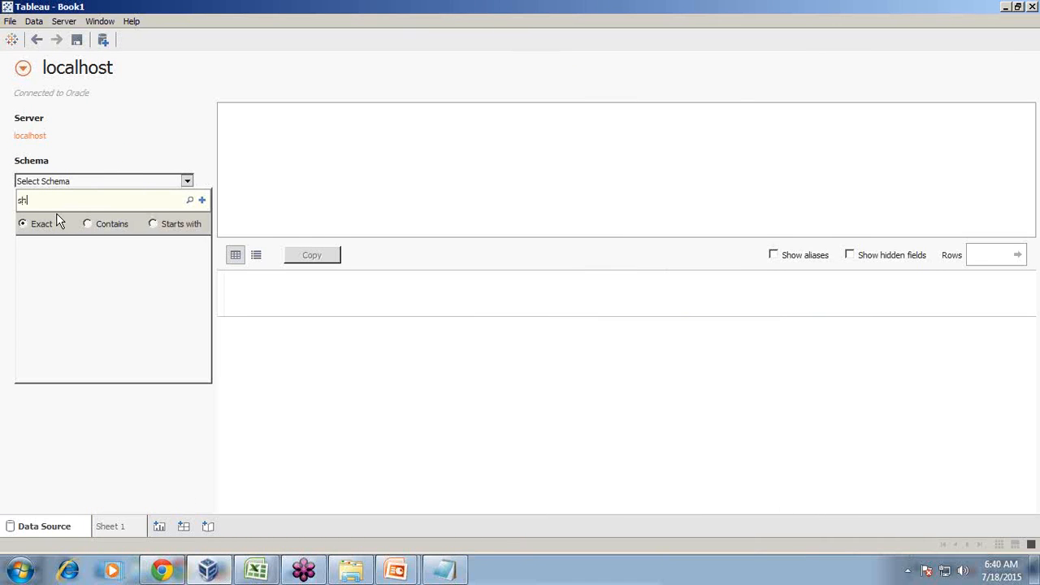
click(189, 200)
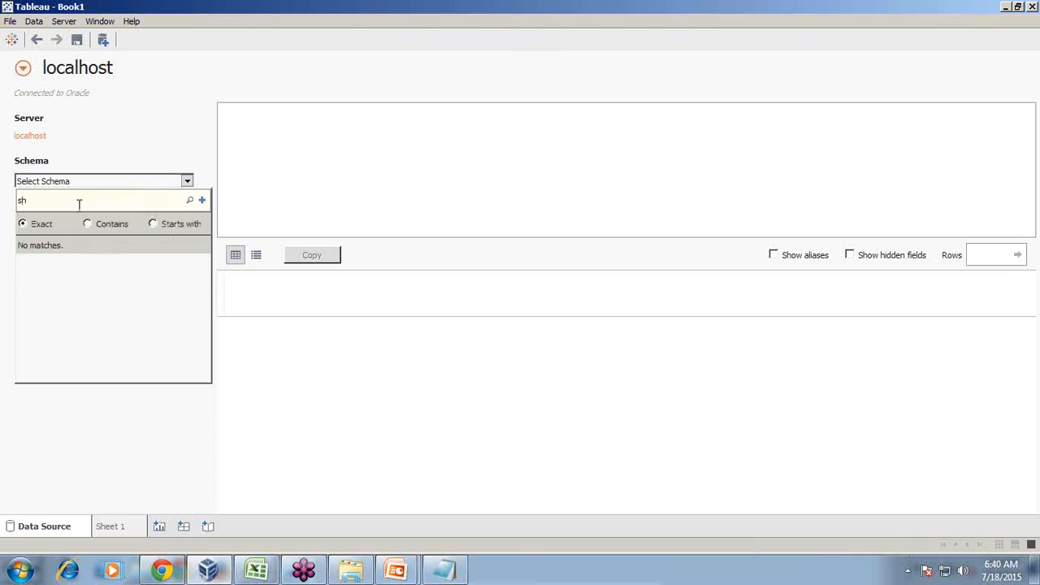
click(186, 182)
click(186, 182)
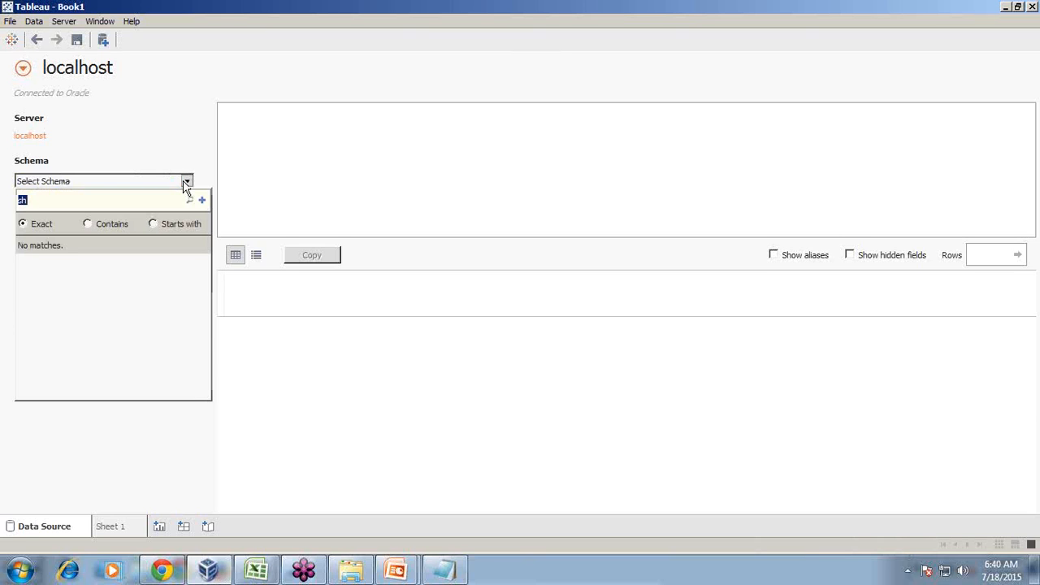
click(190, 200)
click(186, 180)
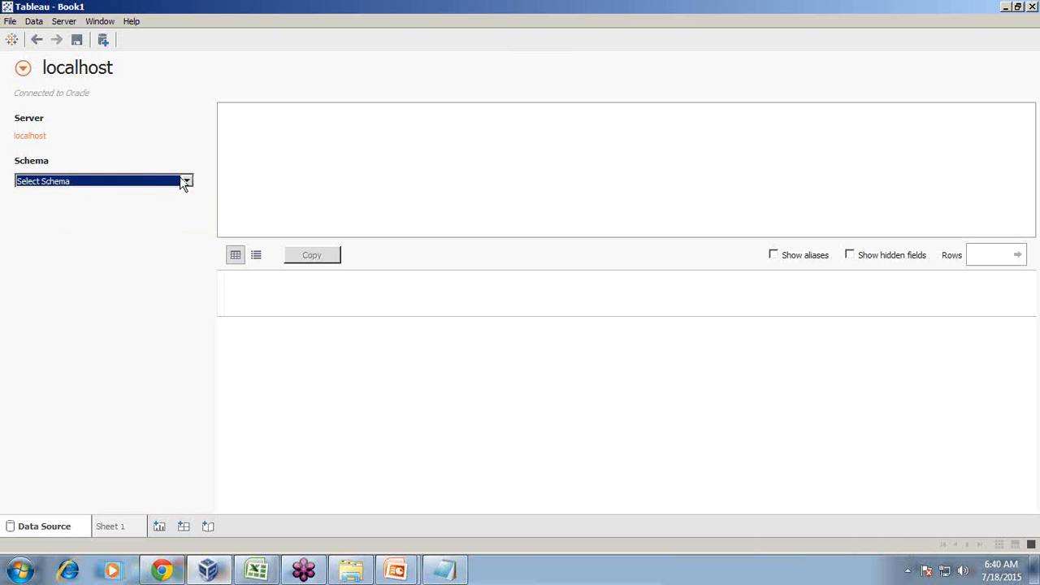
Re-enter the Oracle server password and reconnect to localhost
click(29, 137)
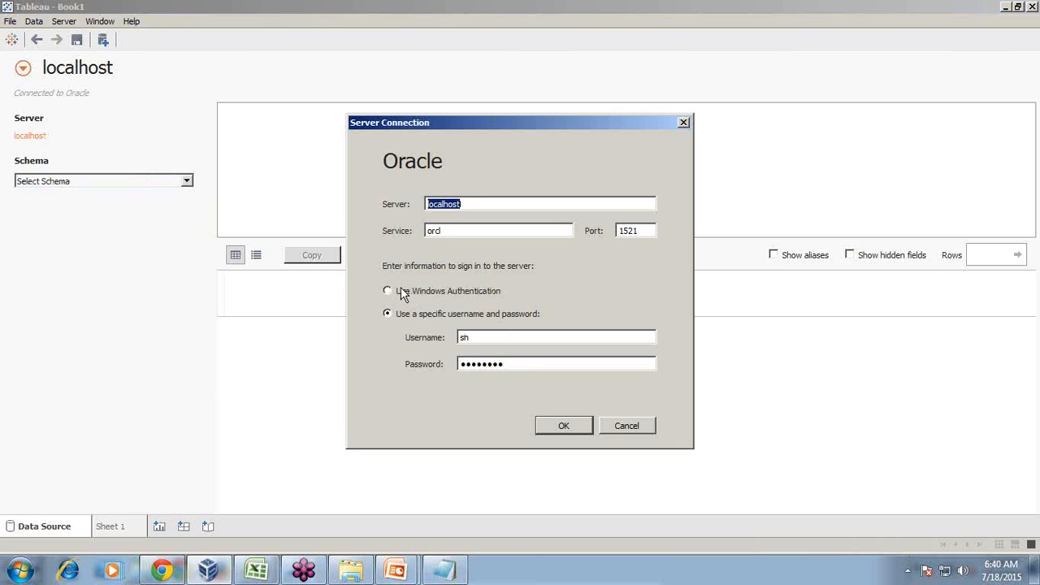
click(527, 208)
drag(512, 367, 416, 360)
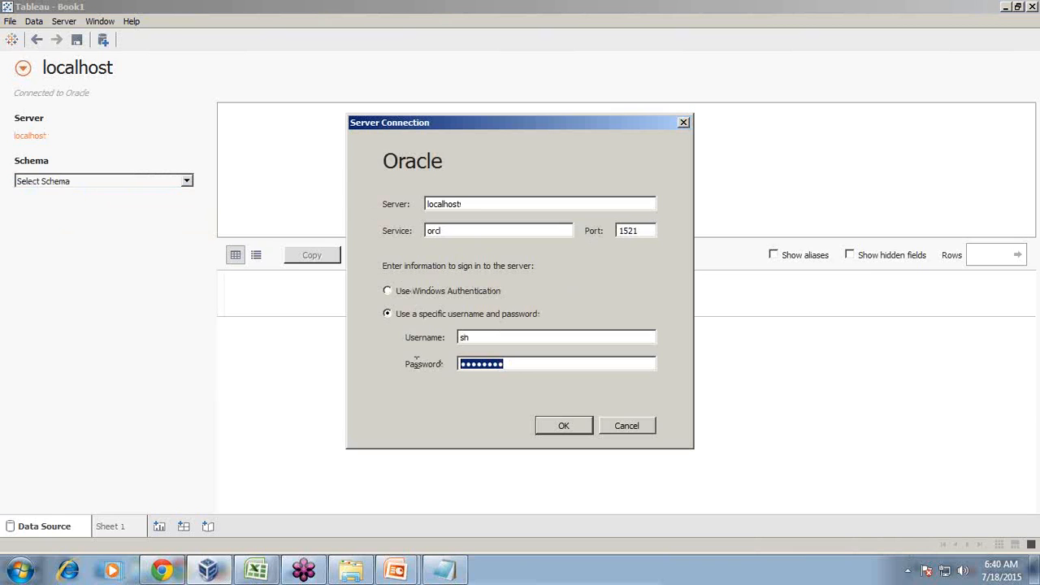
click(571, 428)
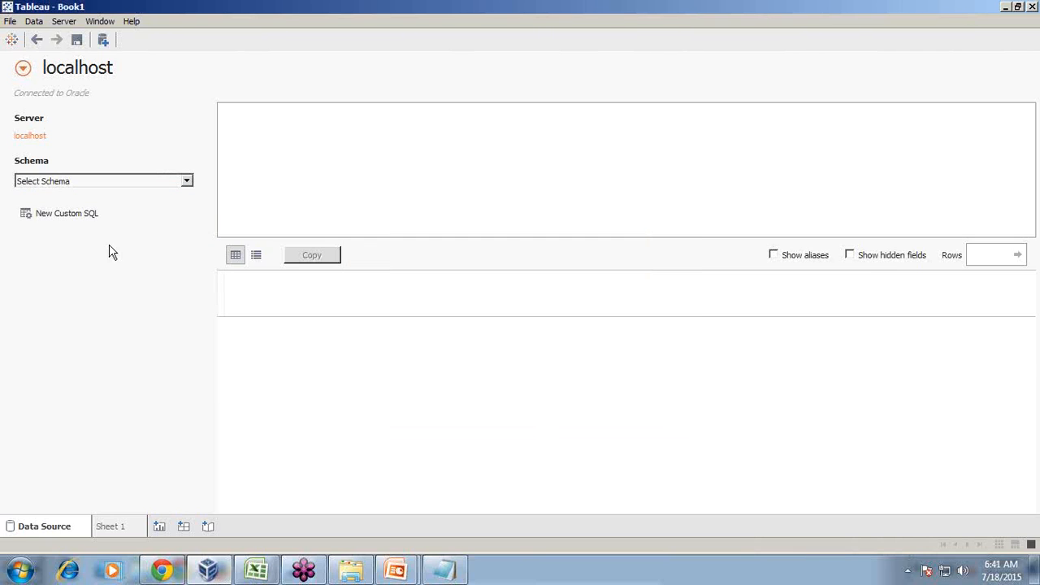
Rerun the 'sh' schema search, then bring up the new data source choices
click(187, 181)
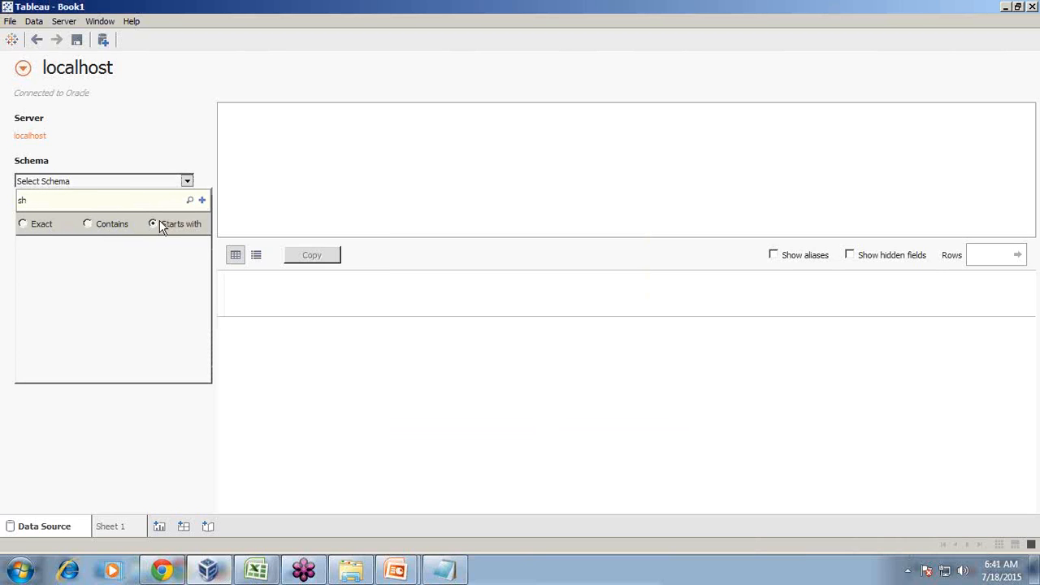
click(190, 199)
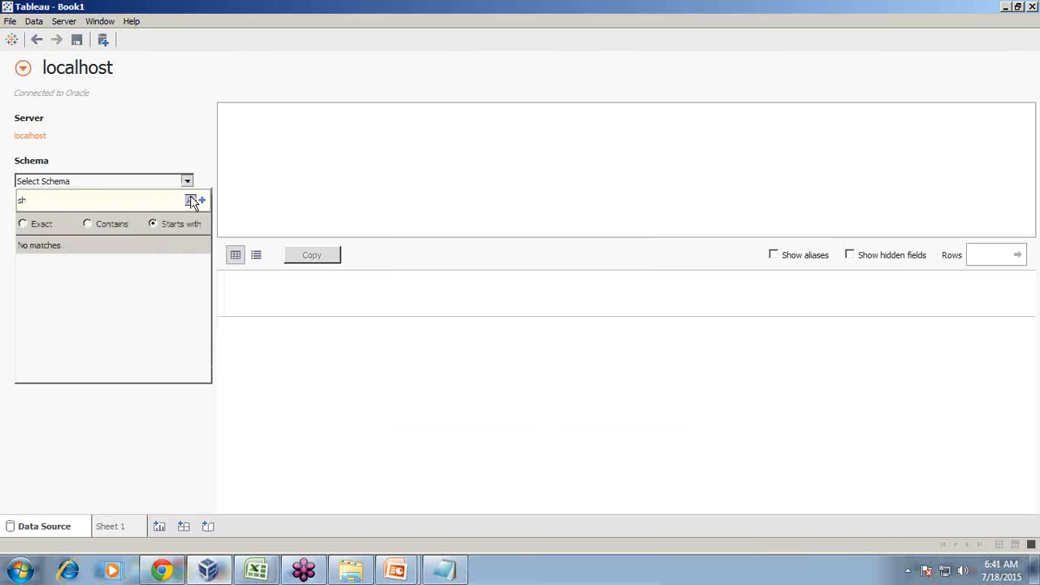
click(191, 200)
click(103, 39)
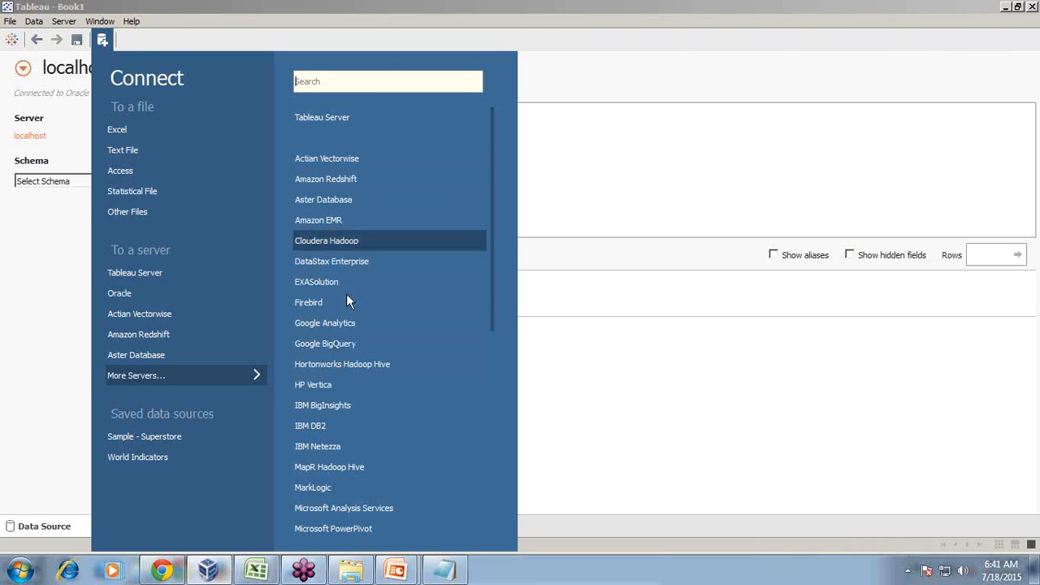
Close the Connect pane and add a blank Sheet 2
click(388, 11)
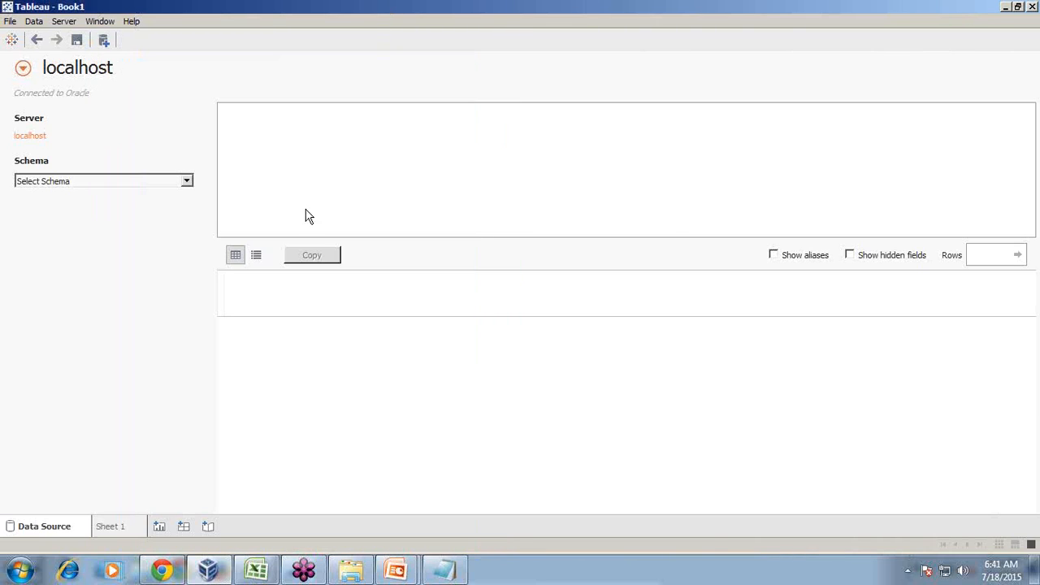
click(159, 526)
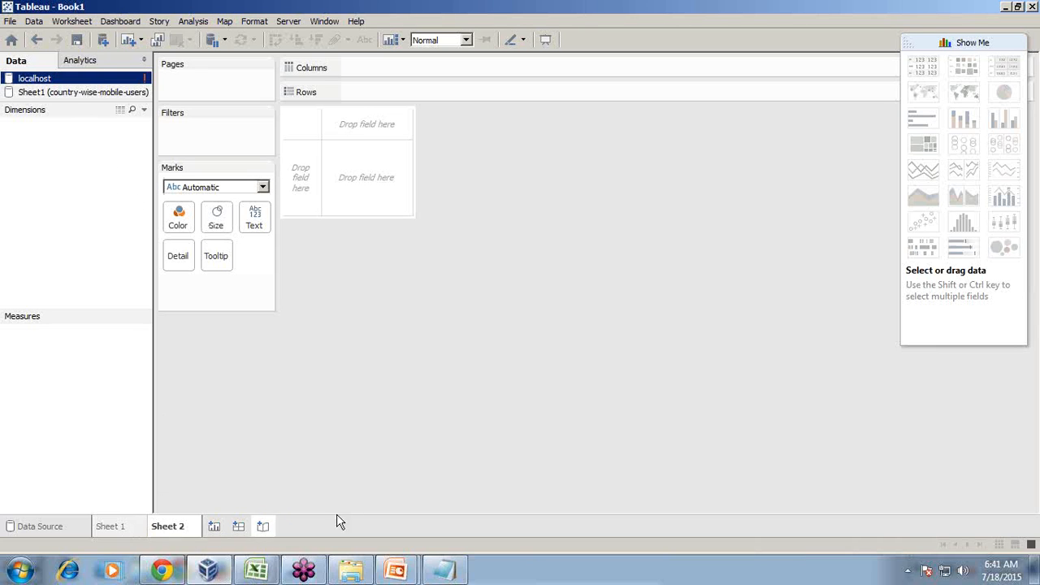
Make country-wise-mobile-users the active data source for Sheet 2
click(83, 94)
click(68, 78)
click(65, 91)
click(136, 79)
click(31, 93)
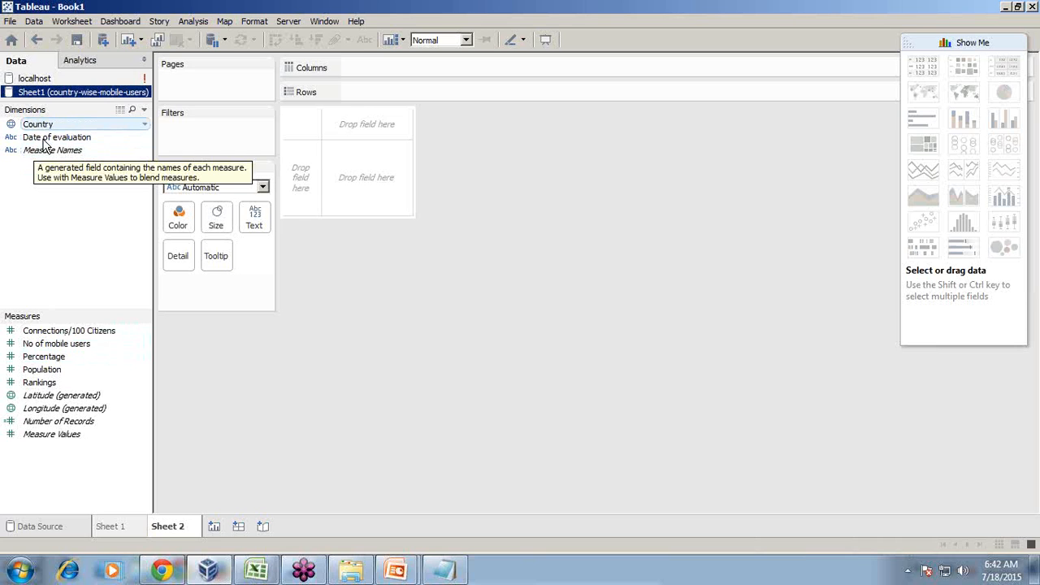
Put Country on Rows to list all 71 countries and review the pill's options
drag(47, 125, 81, 124)
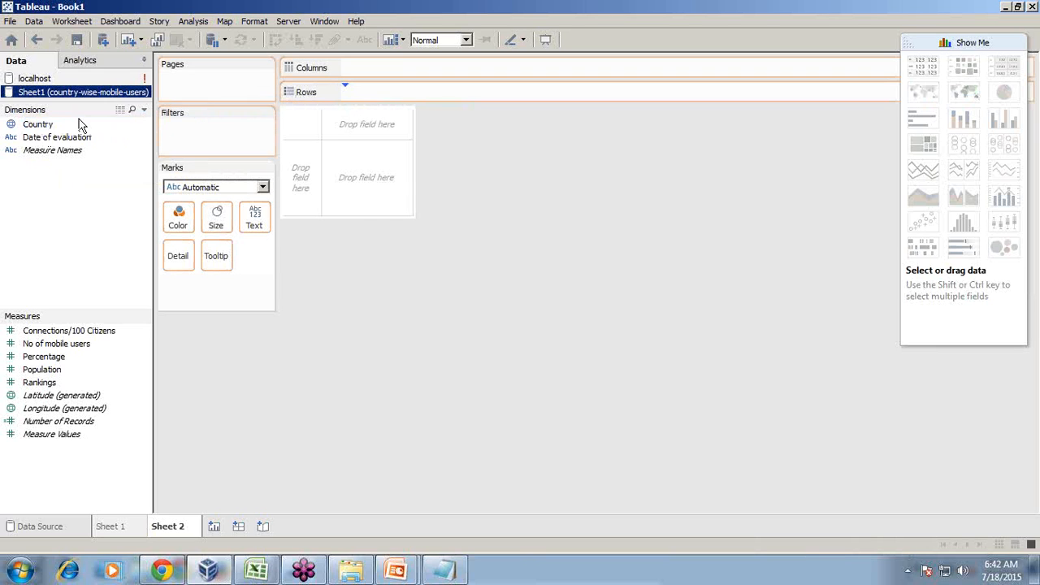
double_click(81, 124)
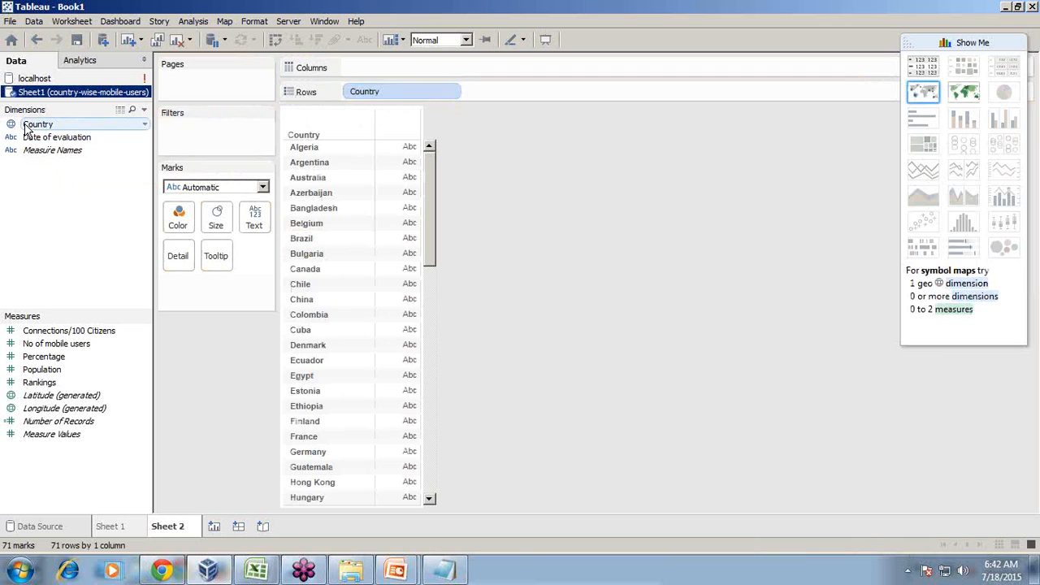
click(449, 91)
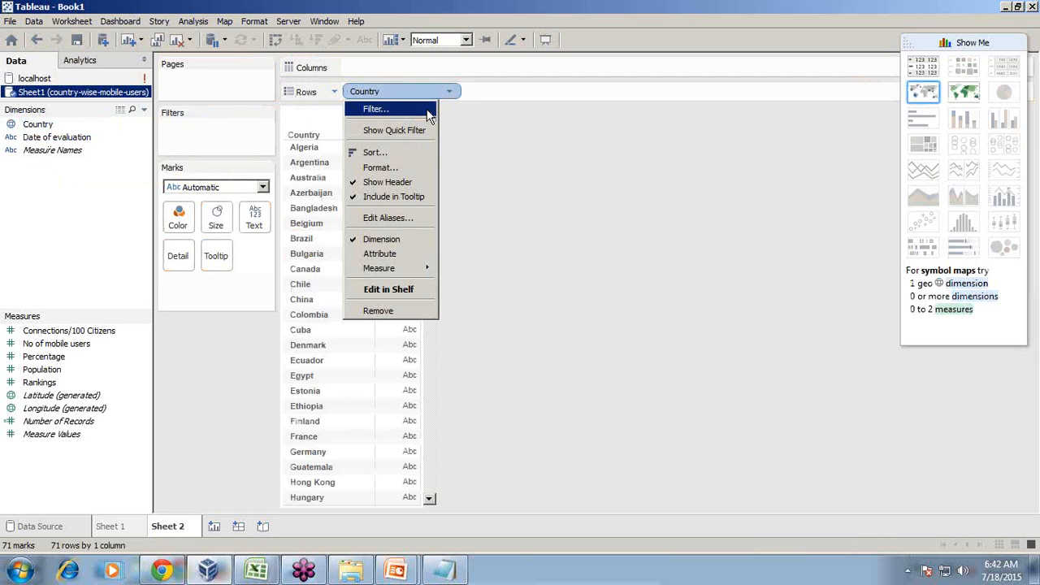
click(373, 91)
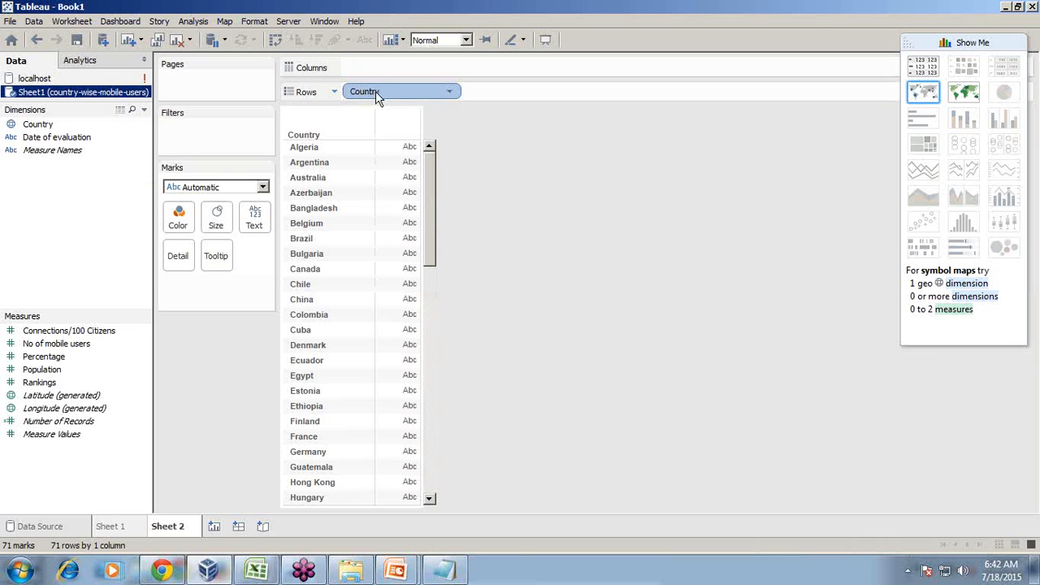
click(449, 91)
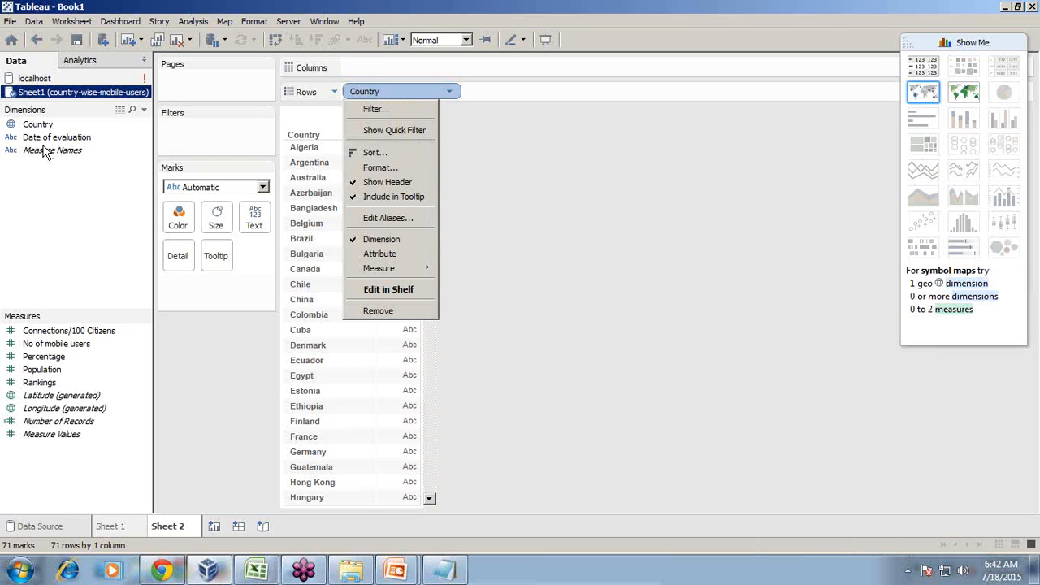
click(91, 251)
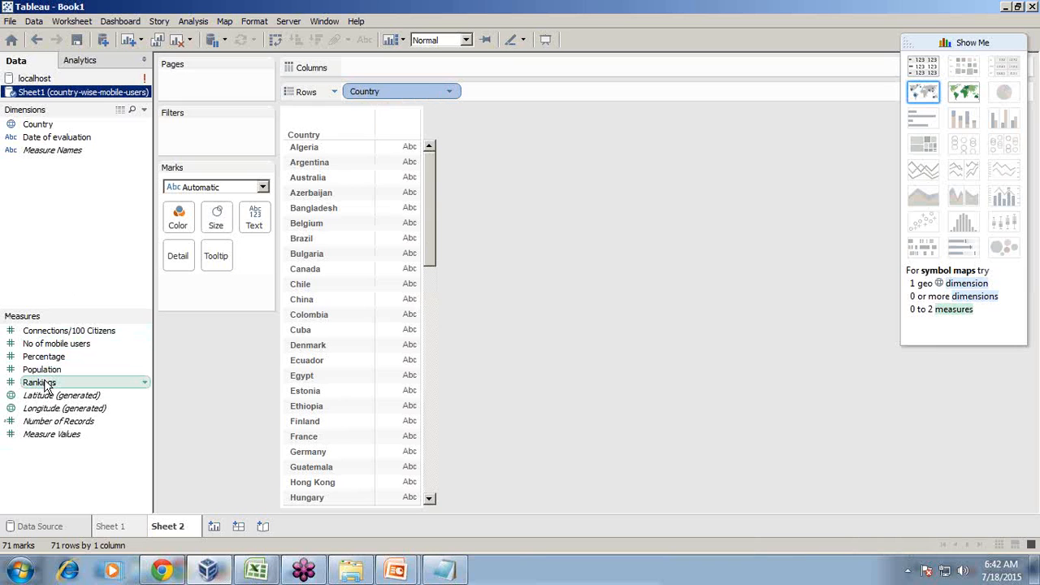
Add Population, then try horizontal bars, stacked bars and packed bubbles before a filled world map
drag(50, 372, 374, 252)
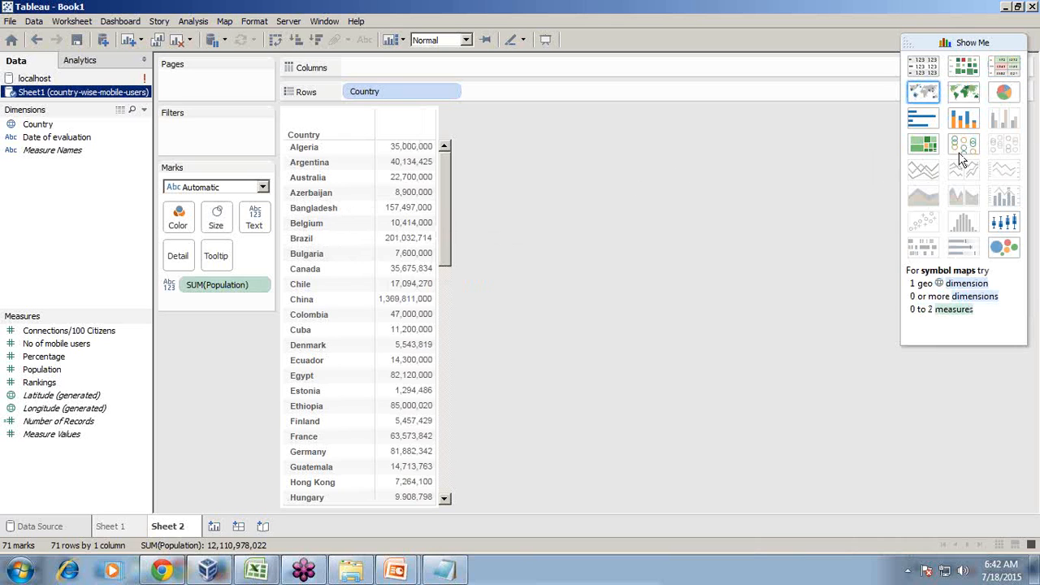
click(924, 118)
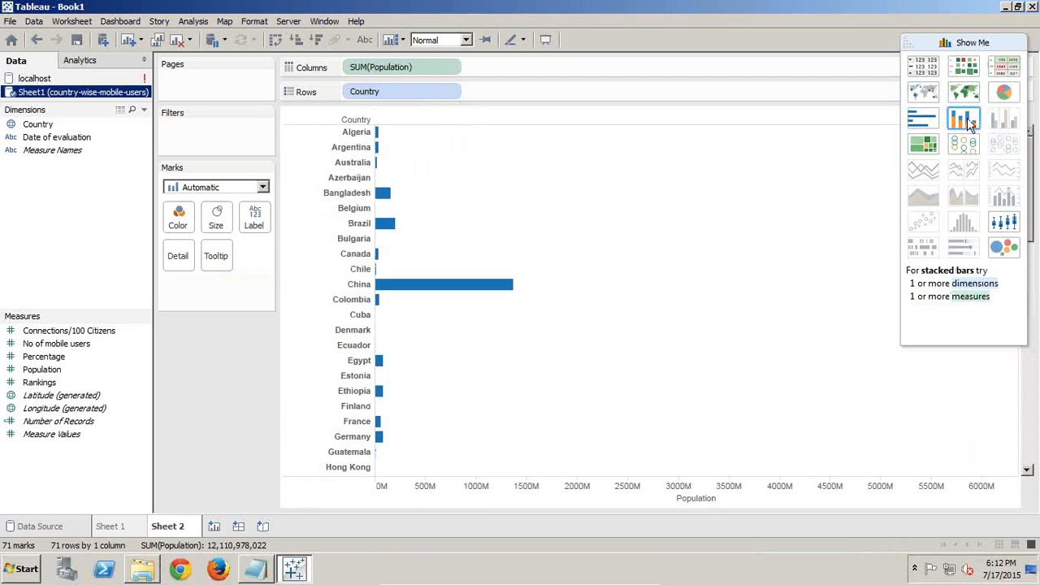
click(968, 122)
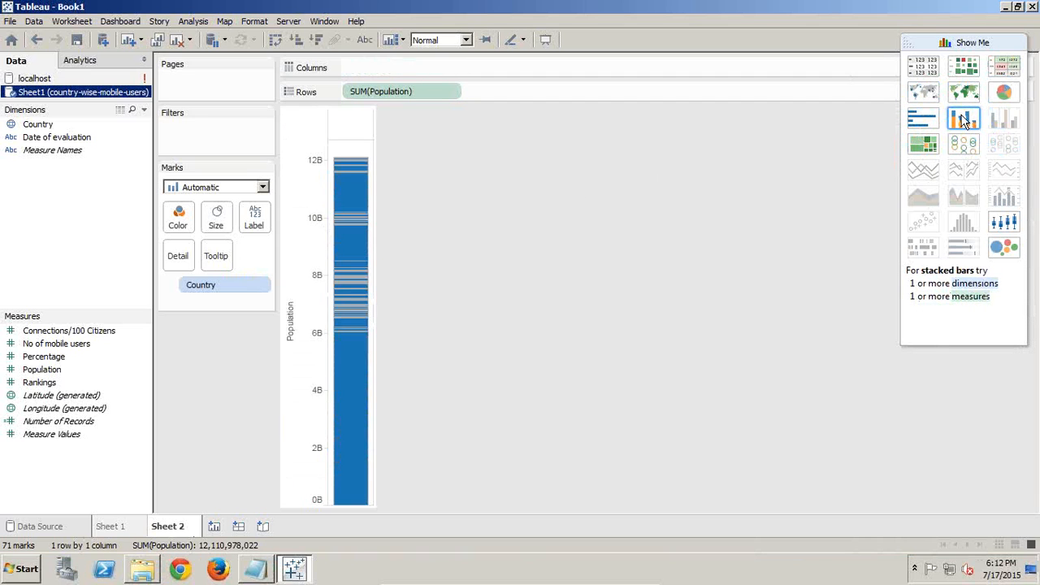
click(1004, 249)
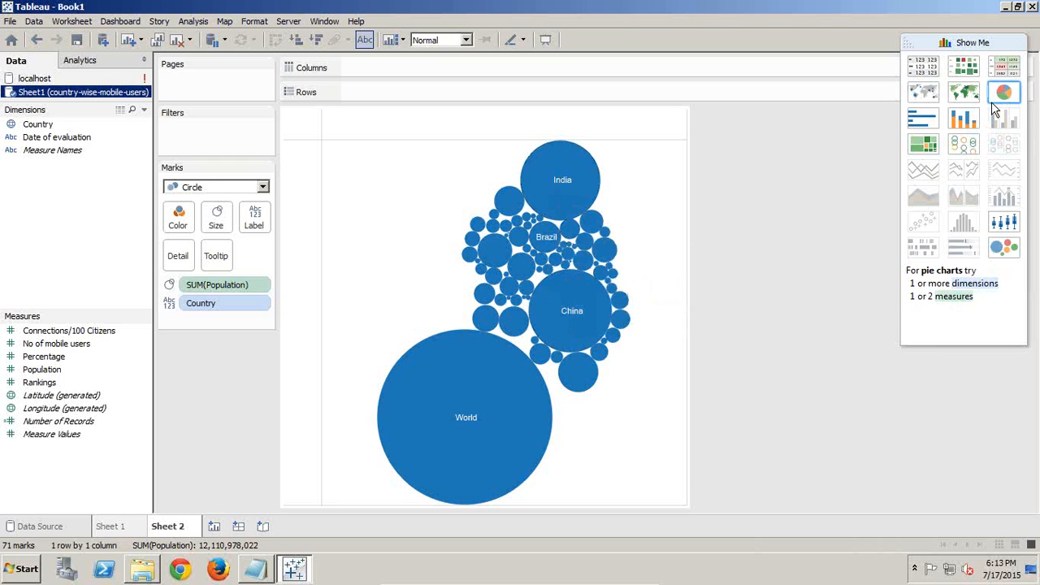
click(964, 92)
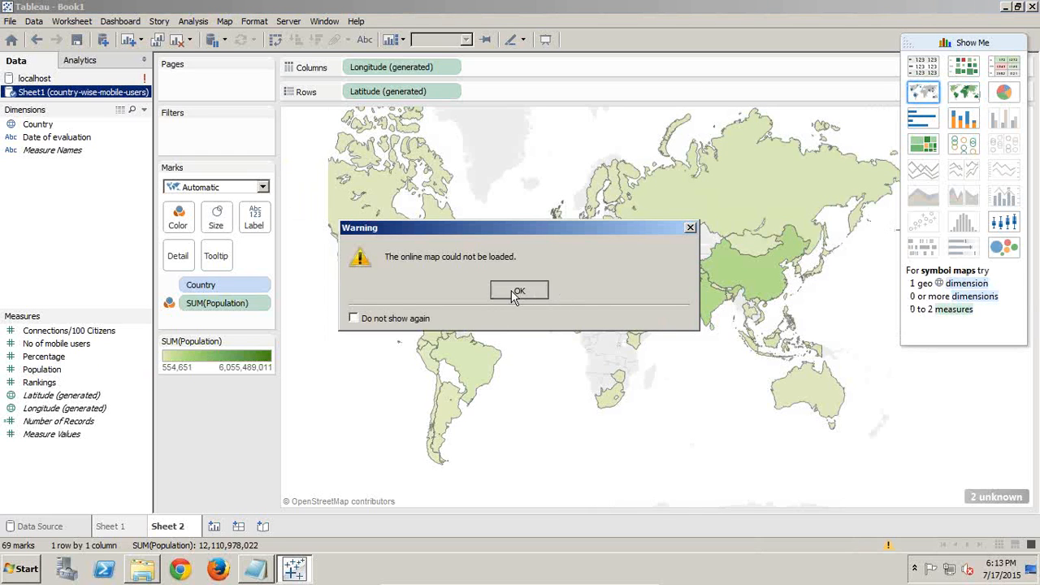
Dismiss the map warning and add No of mobile users as a second filled map above Population
click(515, 292)
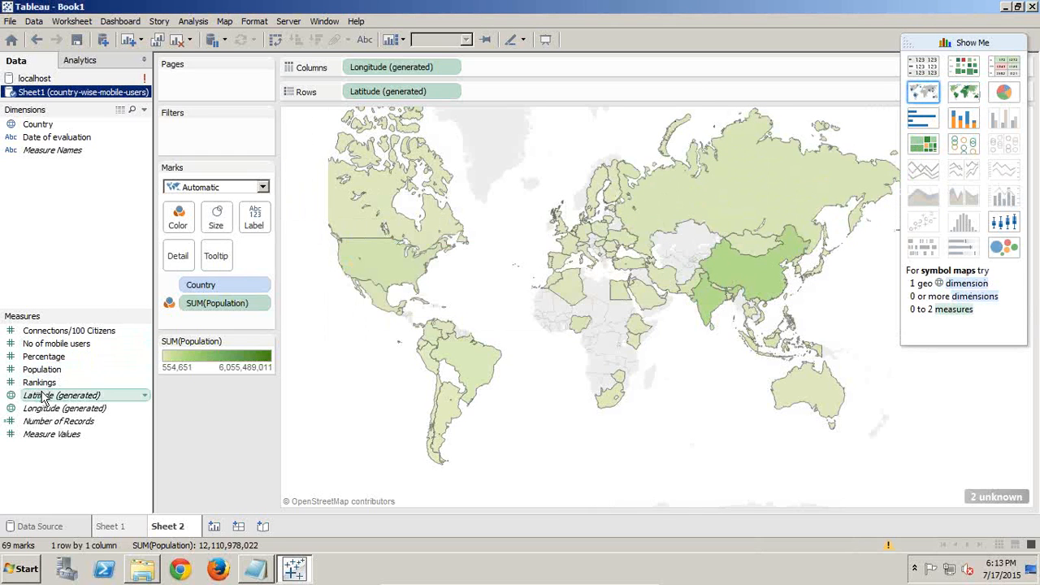
drag(57, 343, 414, 286)
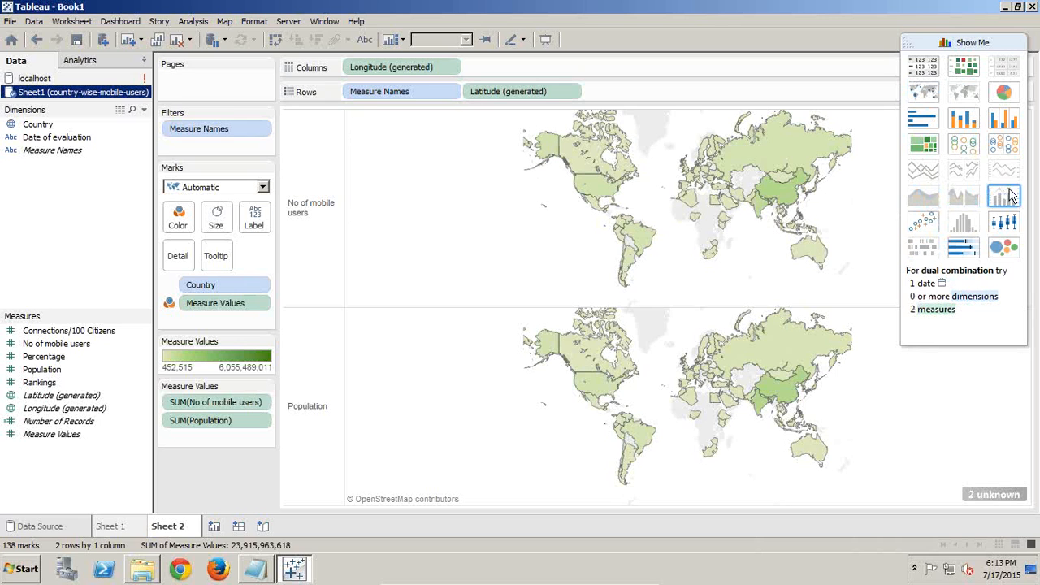
click(255, 22)
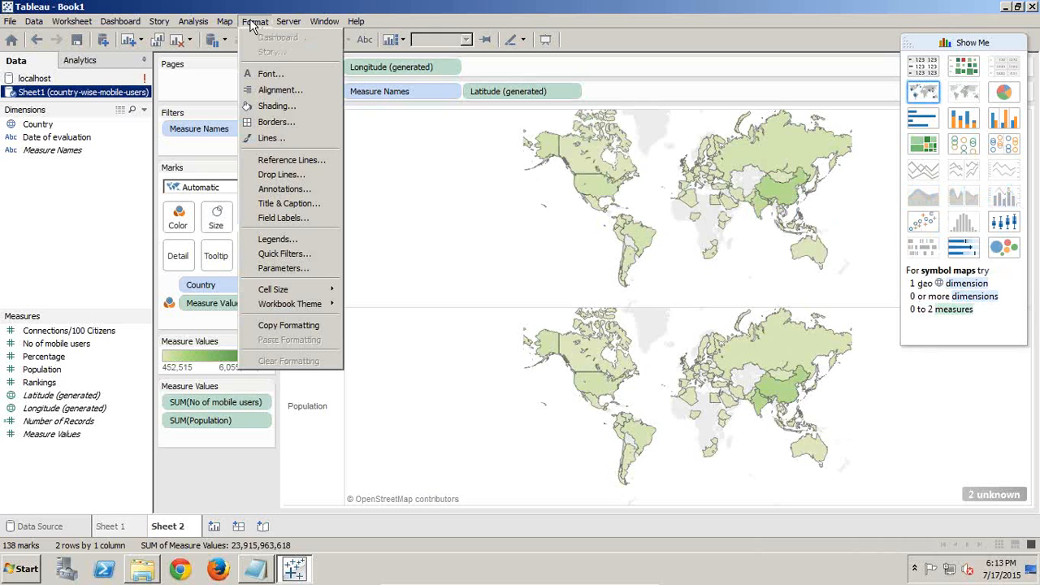
Review the Analysis menu's Forecast and Trend Lines options, then switch to the Google Trends window
mouse_move(198, 22)
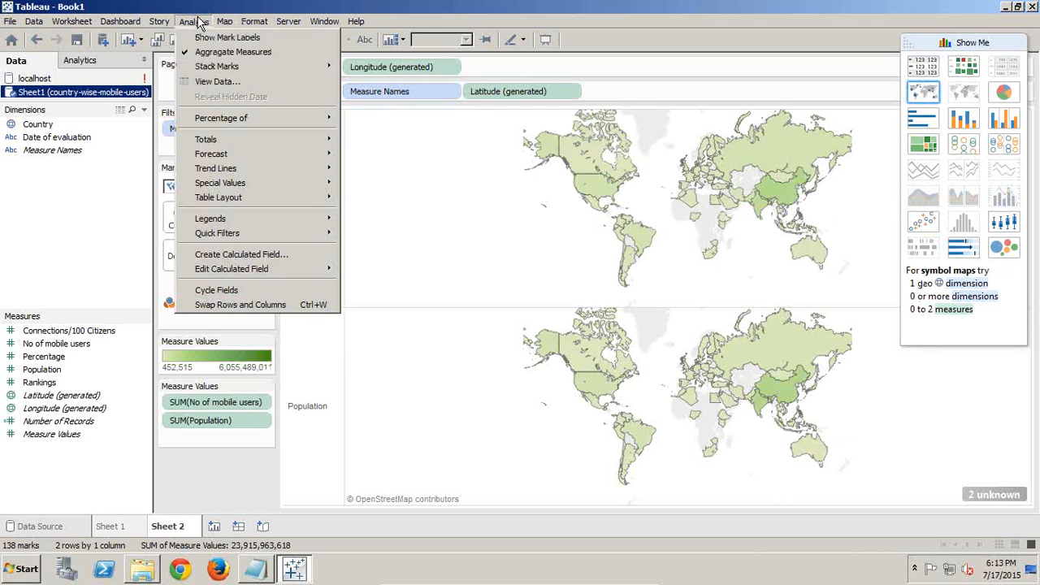
mouse_move(211, 153)
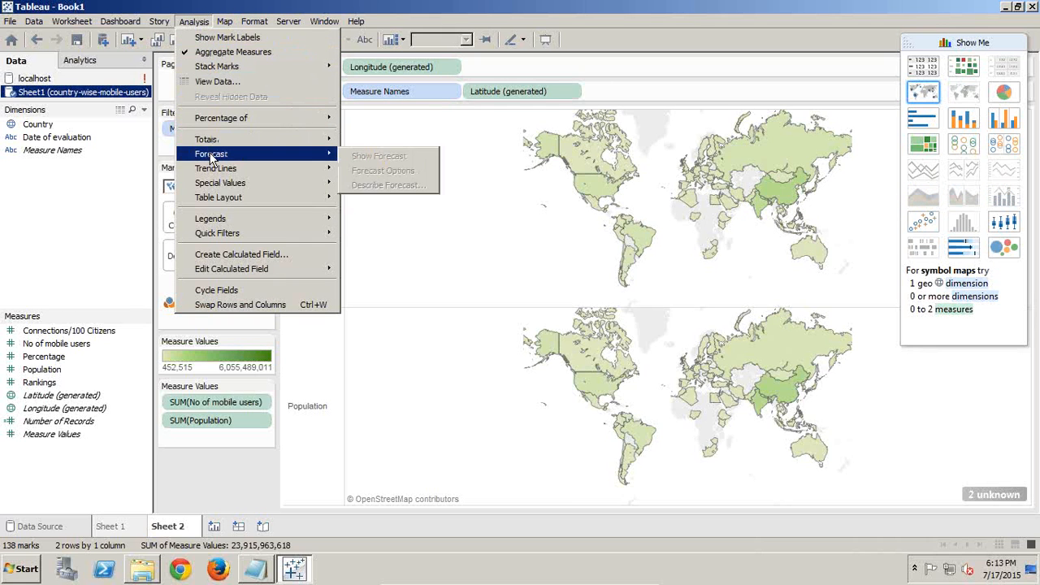
mouse_move(229, 172)
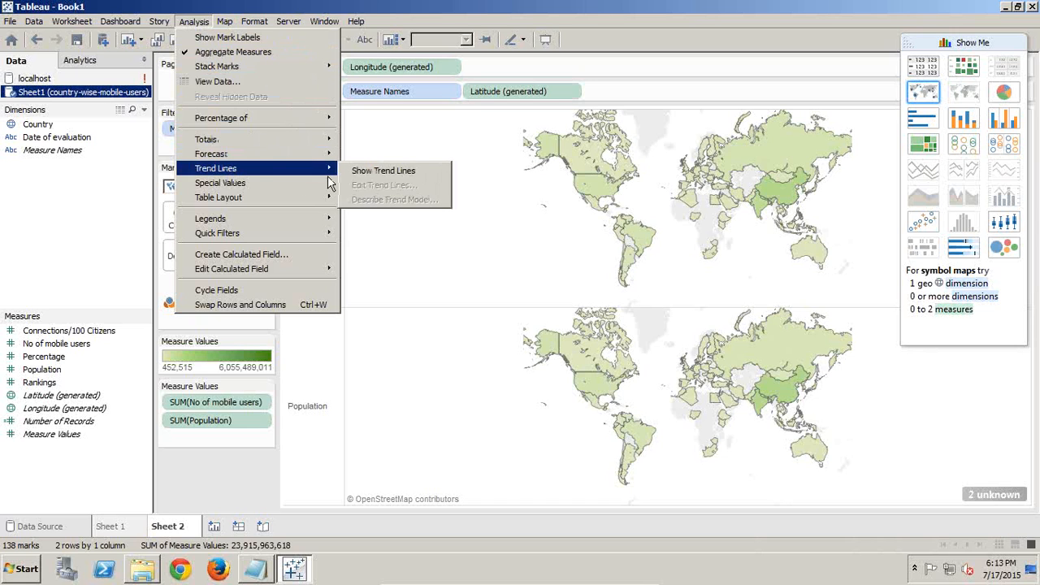
mouse_move(302, 161)
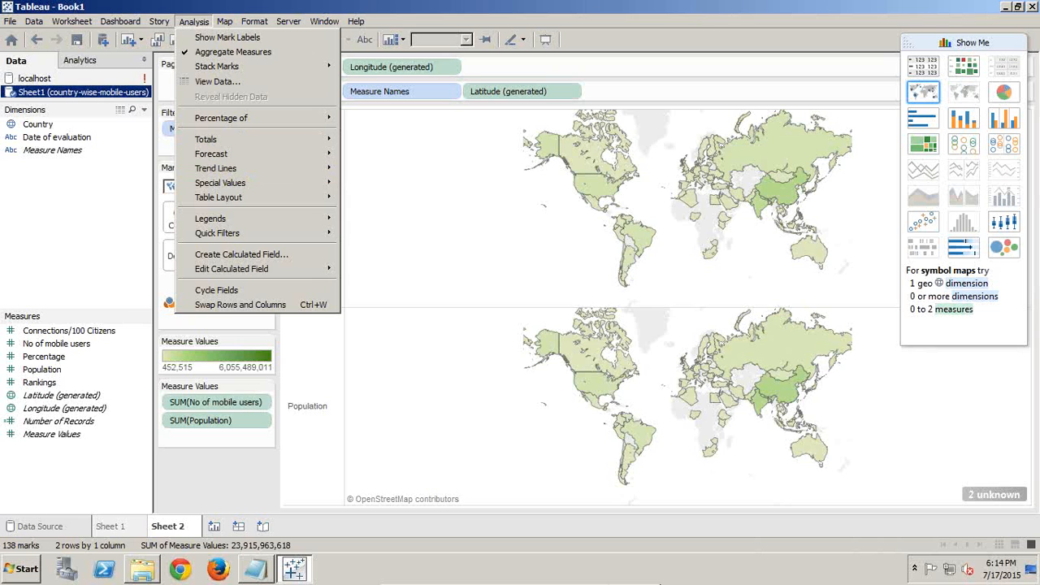
mouse_move(565, 577)
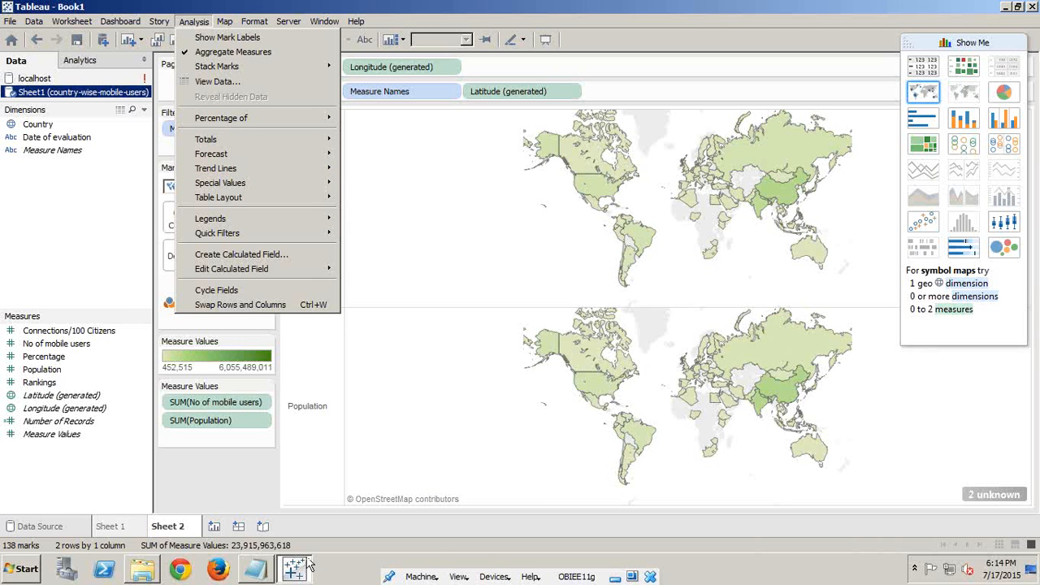
click(257, 570)
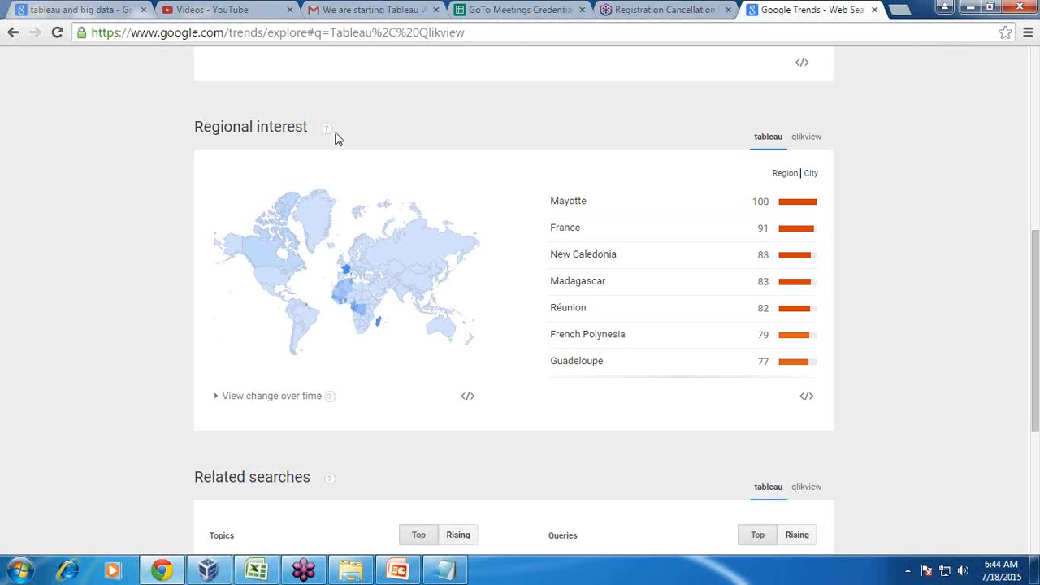
Open the Tableau playlist from the YouTube Video Manager's Playlists list
click(211, 10)
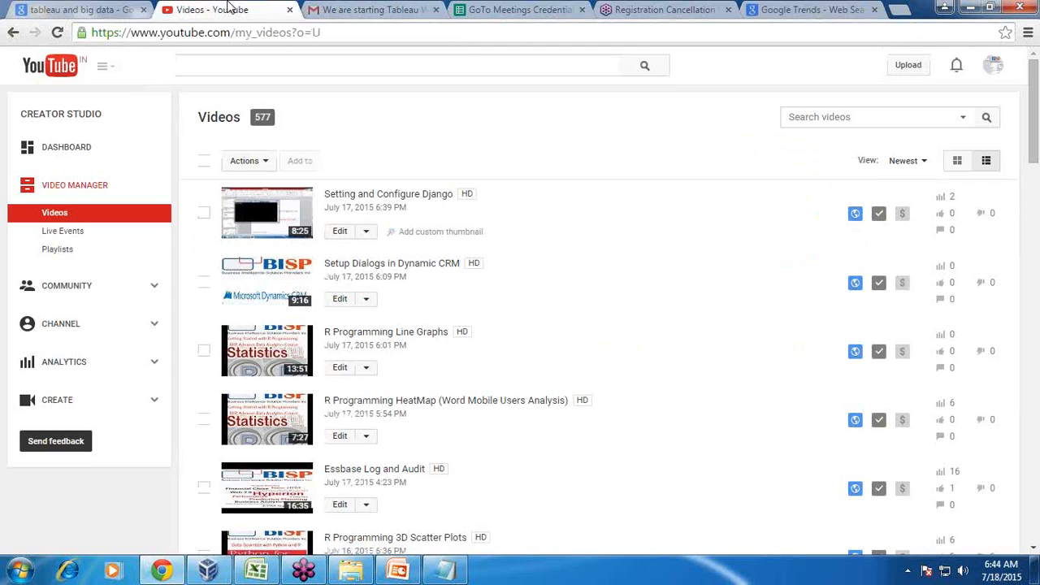
click(75, 252)
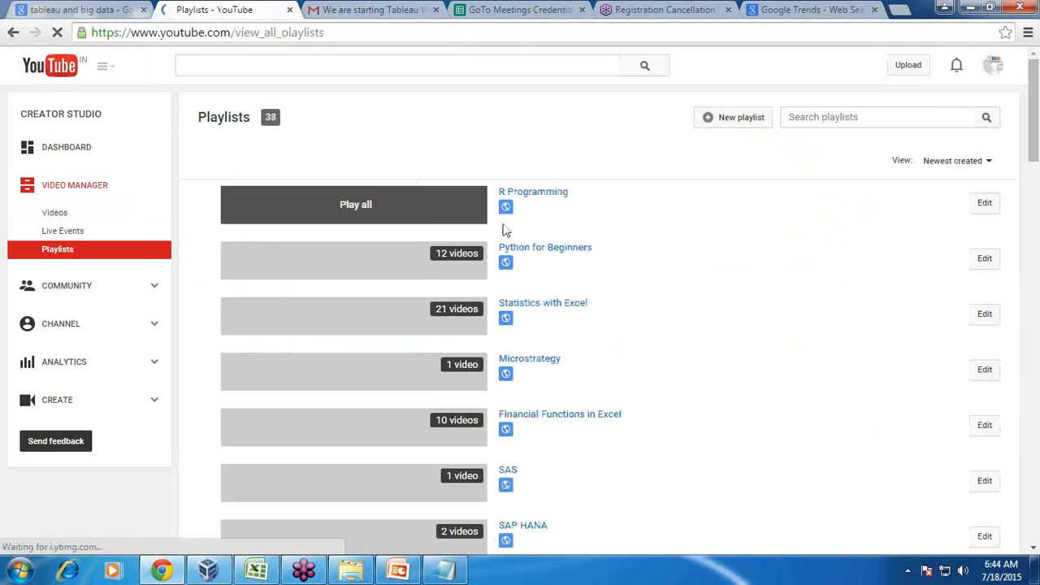
scroll(764, 304, down, 2)
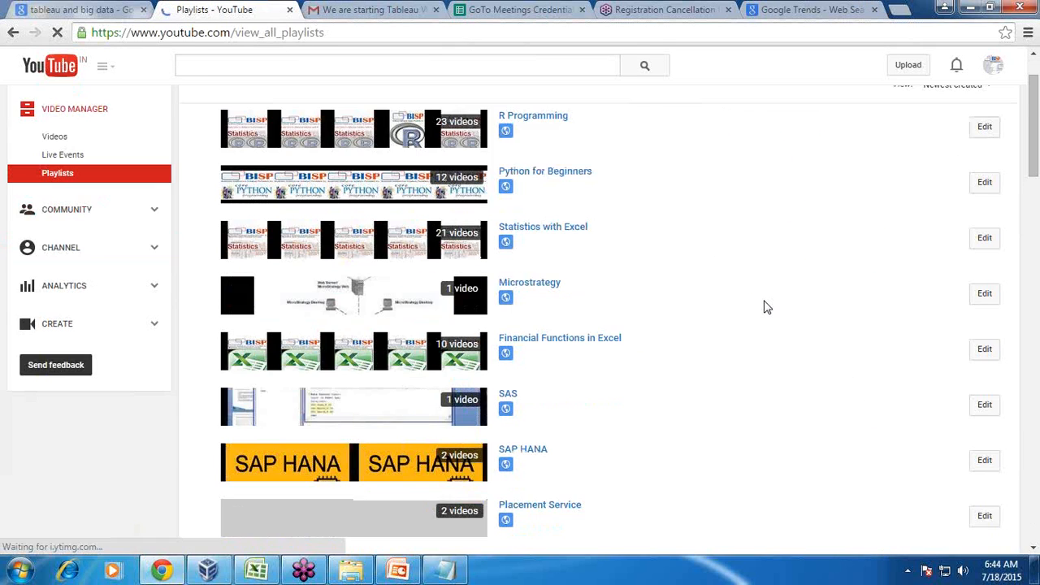
scroll(764, 307, down, 1)
scroll(764, 307, up, 3)
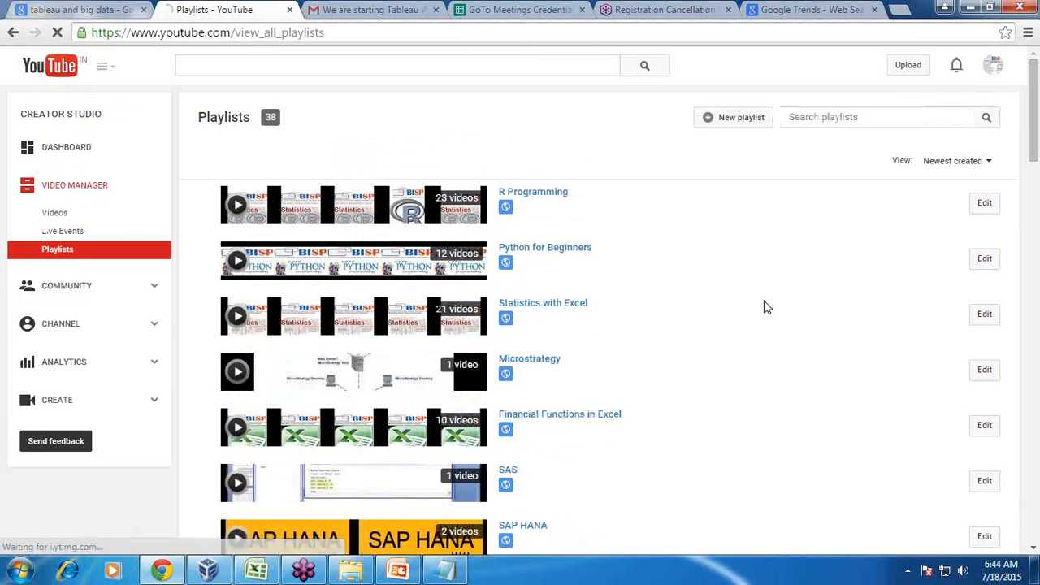
scroll(764, 307, down, 1)
scroll(763, 307, down, 6)
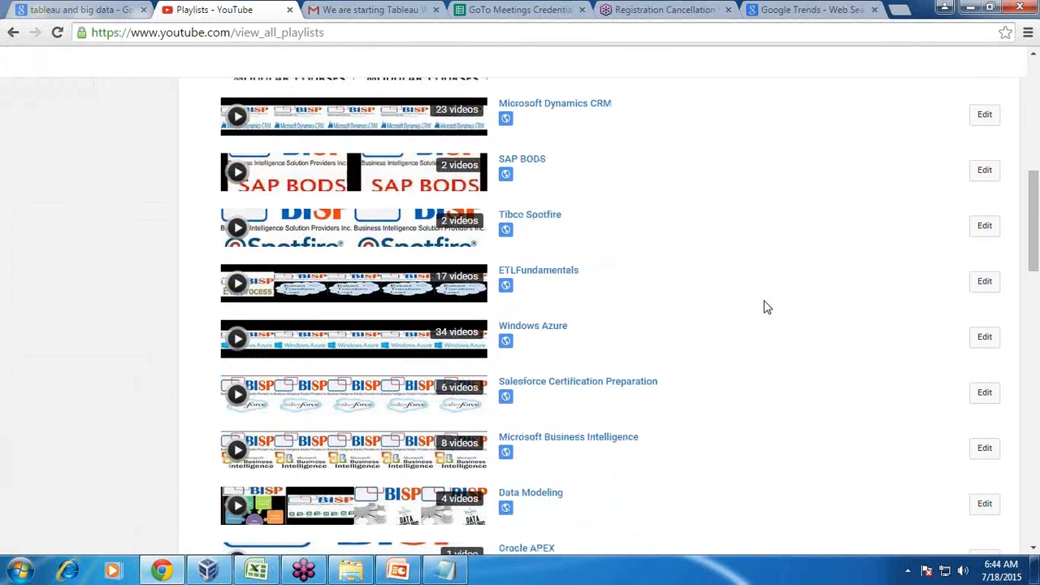
scroll(763, 307, down, 3)
scroll(764, 307, down, 4)
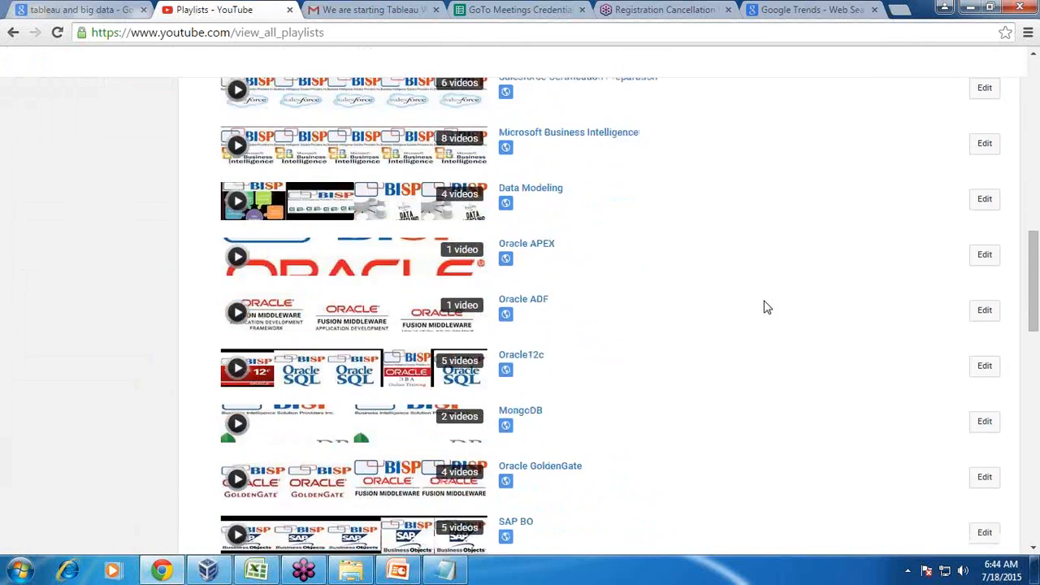
click(518, 358)
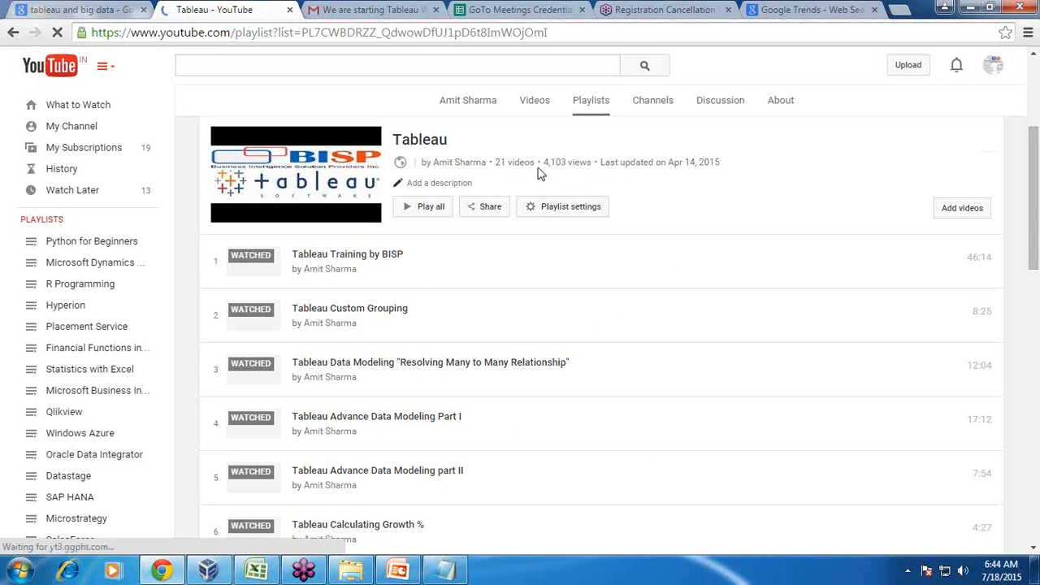
Browse the playlist's 21 Tableau tutorial videos, then minimize Chrome to the desktop
scroll(660, 281, down, 1)
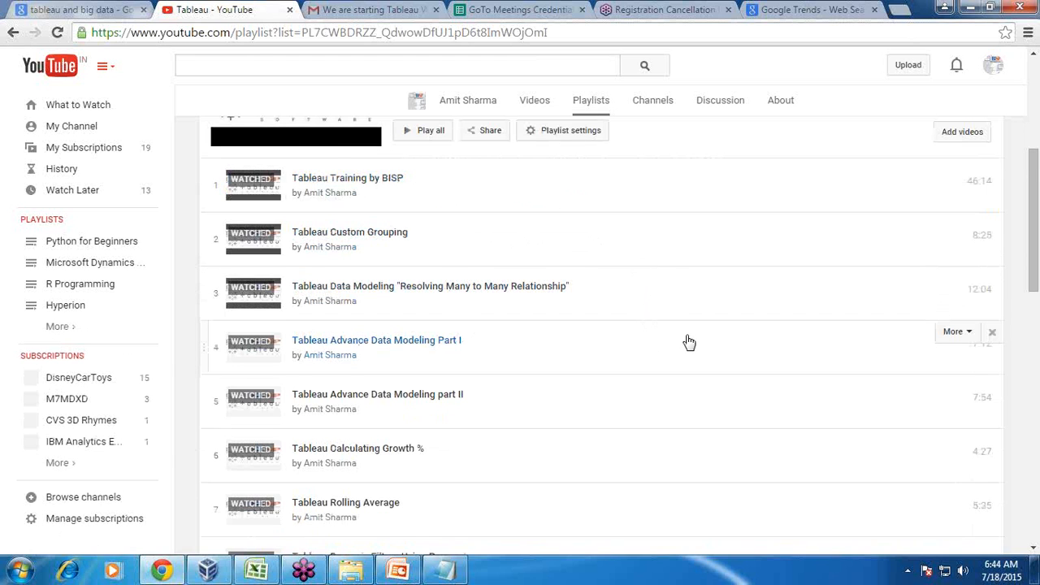
scroll(689, 342, down, 1)
scroll(689, 342, down, 2)
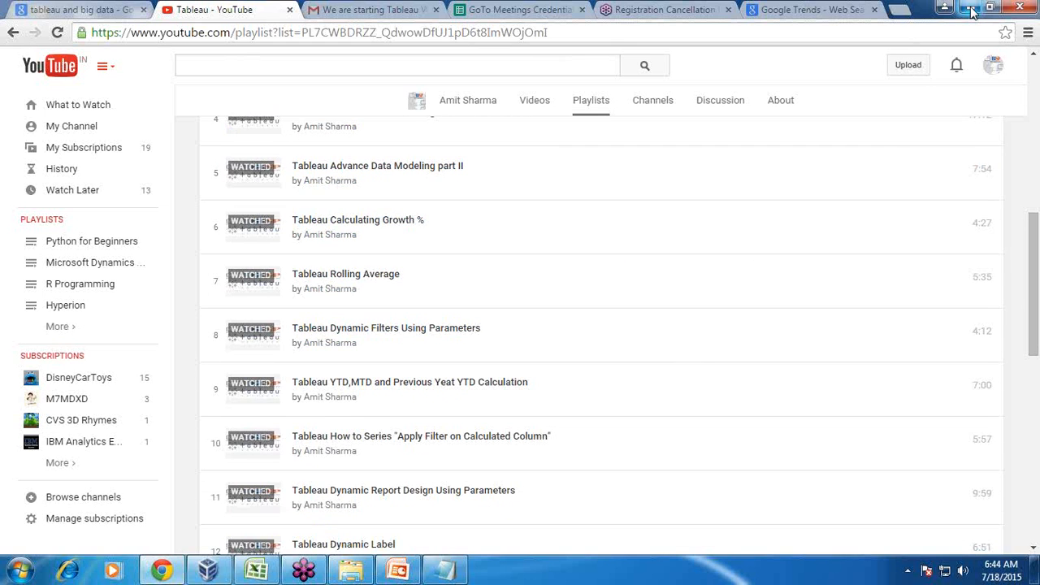
click(944, 8)
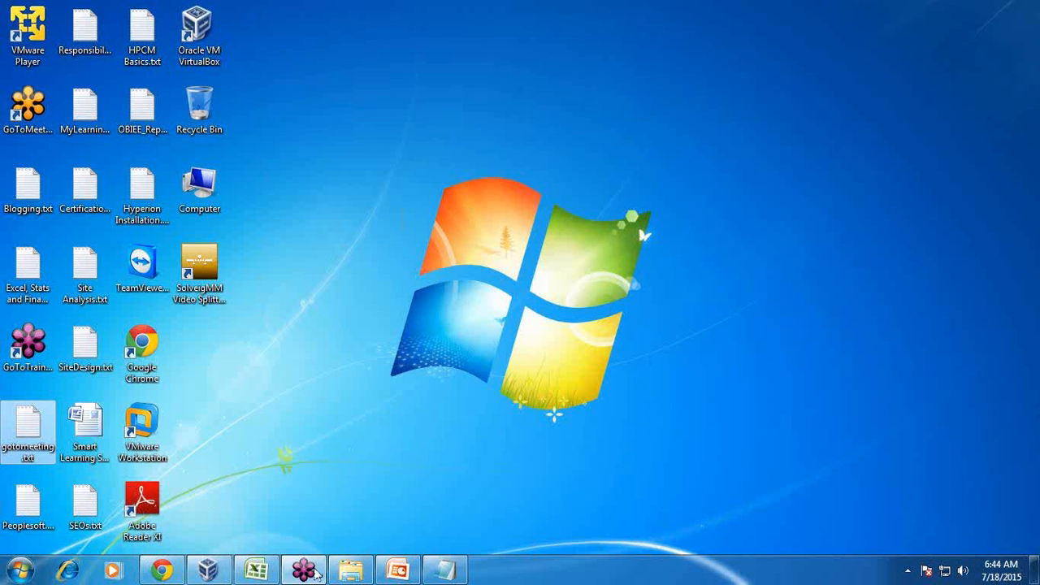
Show the deck's last slide, 'Any Question?', with the Notepad window positioned over it
click(398, 571)
key(End)
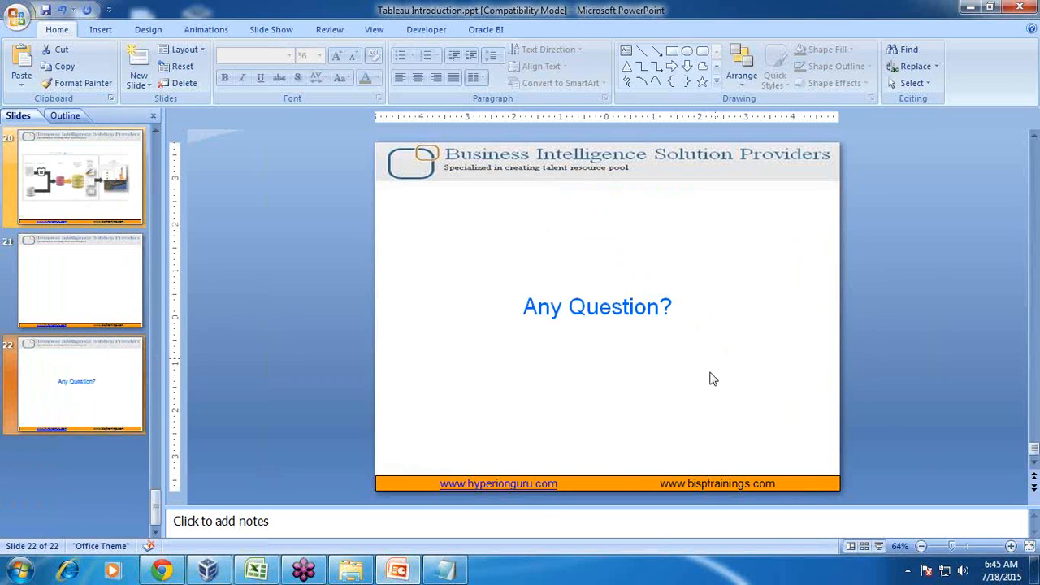
click(444, 570)
drag(536, 206, 612, 379)
scroll(615, 384, down, 4)
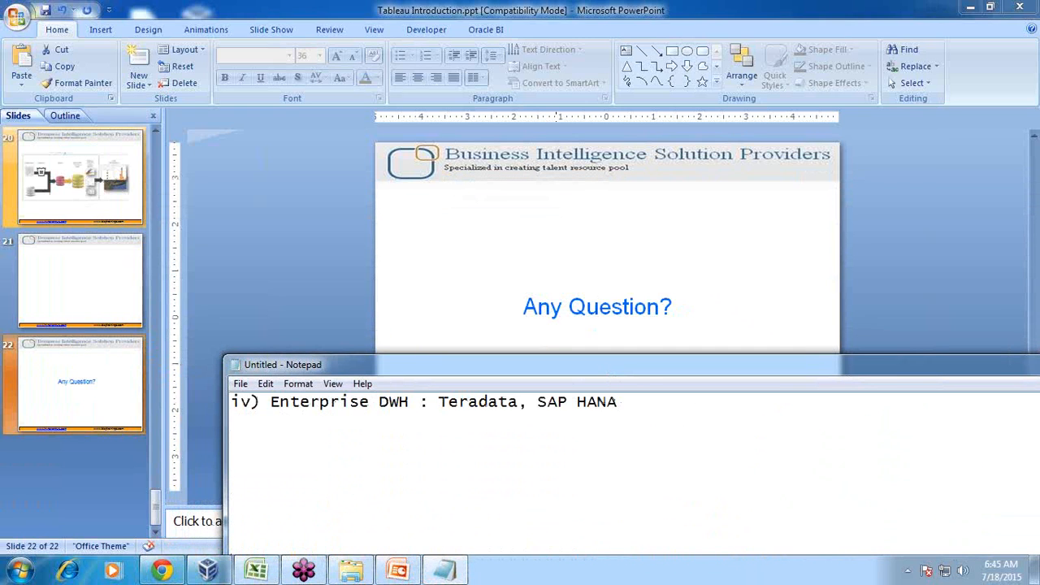
scroll(617, 401, down, 1)
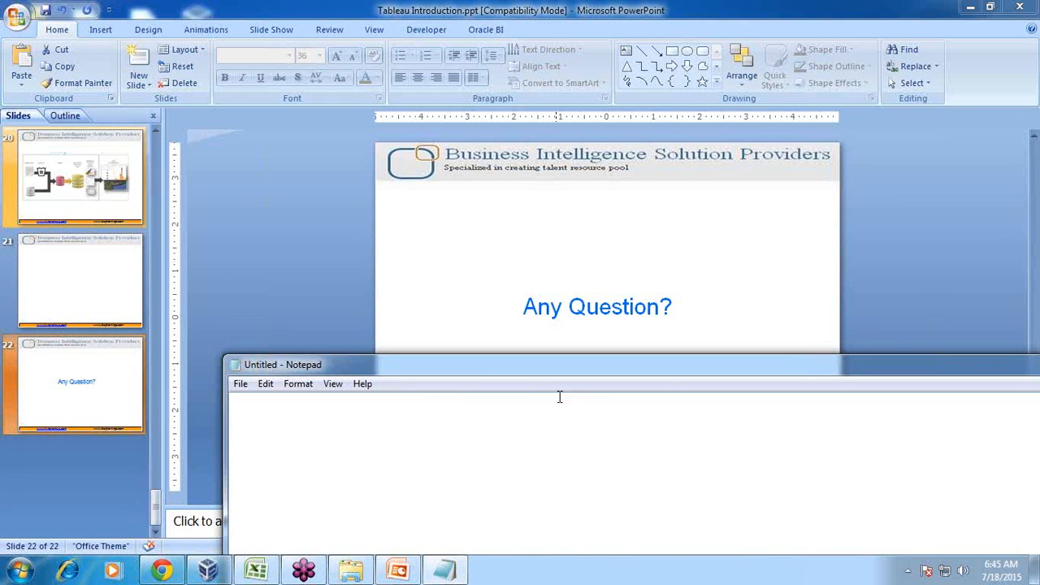
drag(453, 372, 495, 392)
Type the heading 'Training Program' in Notepad, correcting the typos
text(Training, Pri)
key(BackSpace)
text(ogram )
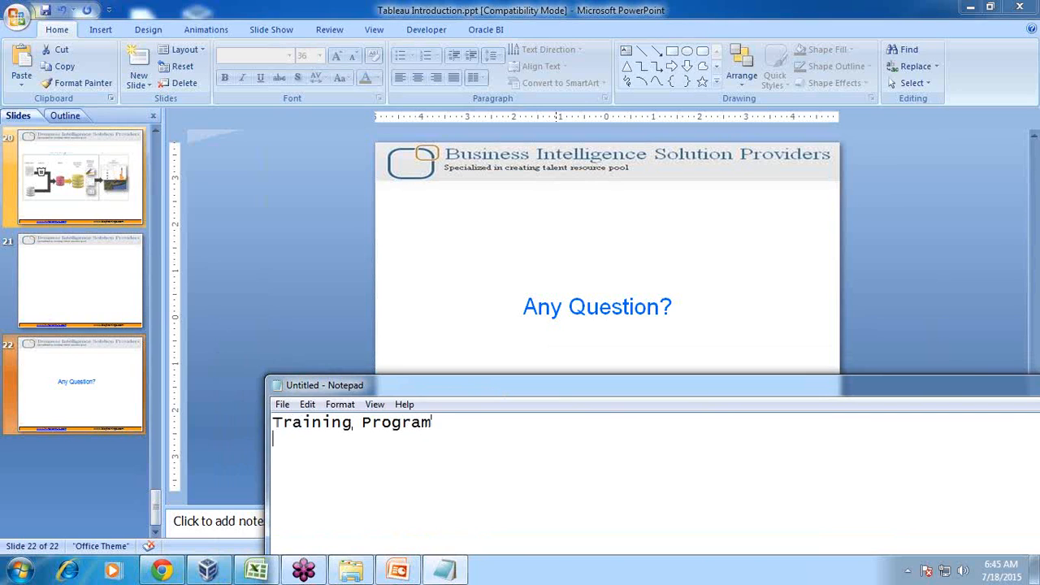
text(i)
key(BackSpace)
key(BackSpace)
key(BackSpace)
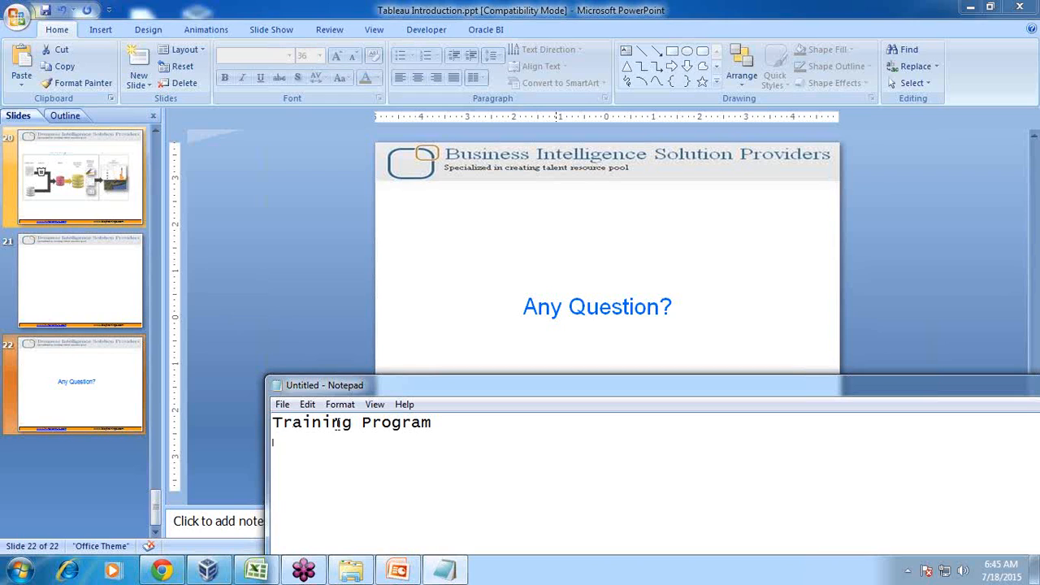